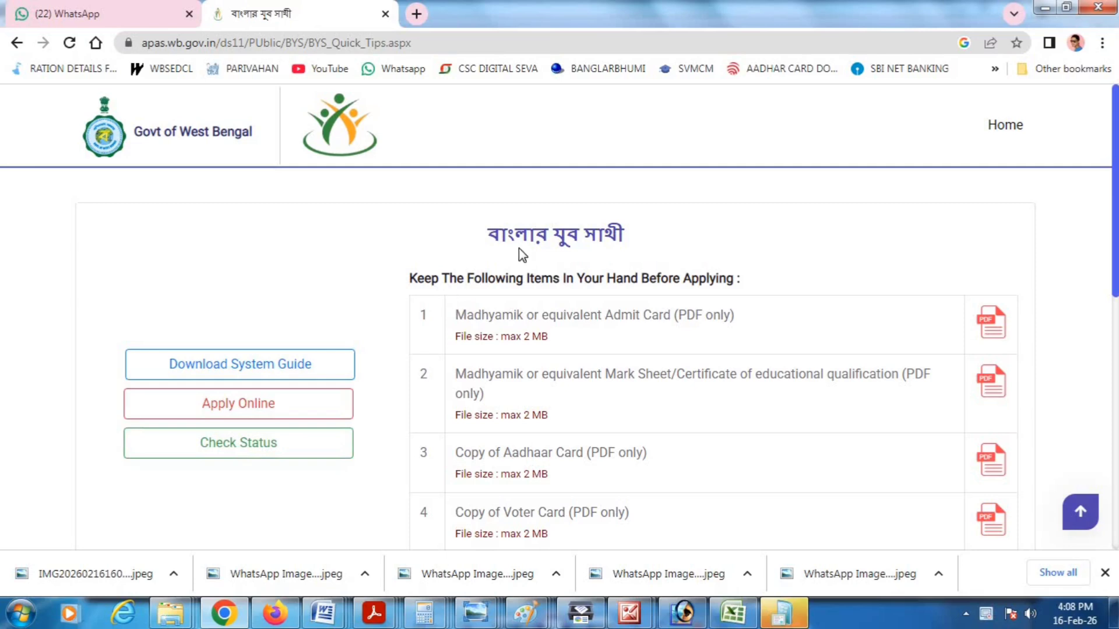
# - Highlight the Madhyamik Admit Card and Mark Sheet requirements, noting PDF-only files under 2 MB
pyautogui.moveTo(456, 318); pyautogui.dragTo(696, 307)
pyautogui.click(677, 316)
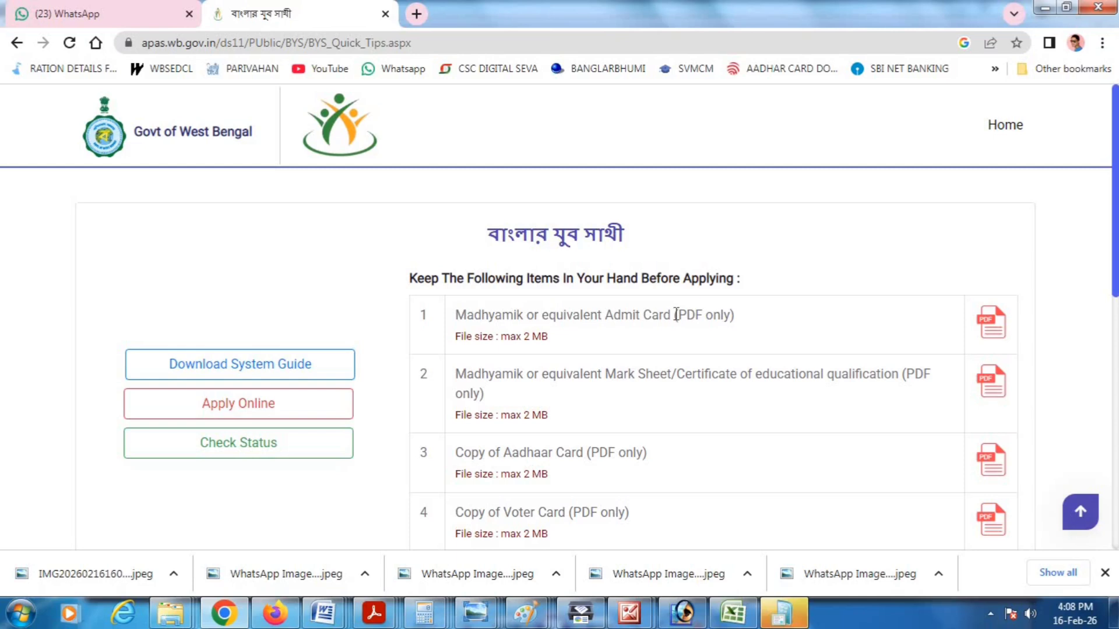
pyautogui.moveTo(455, 375); pyautogui.dragTo(720, 380)
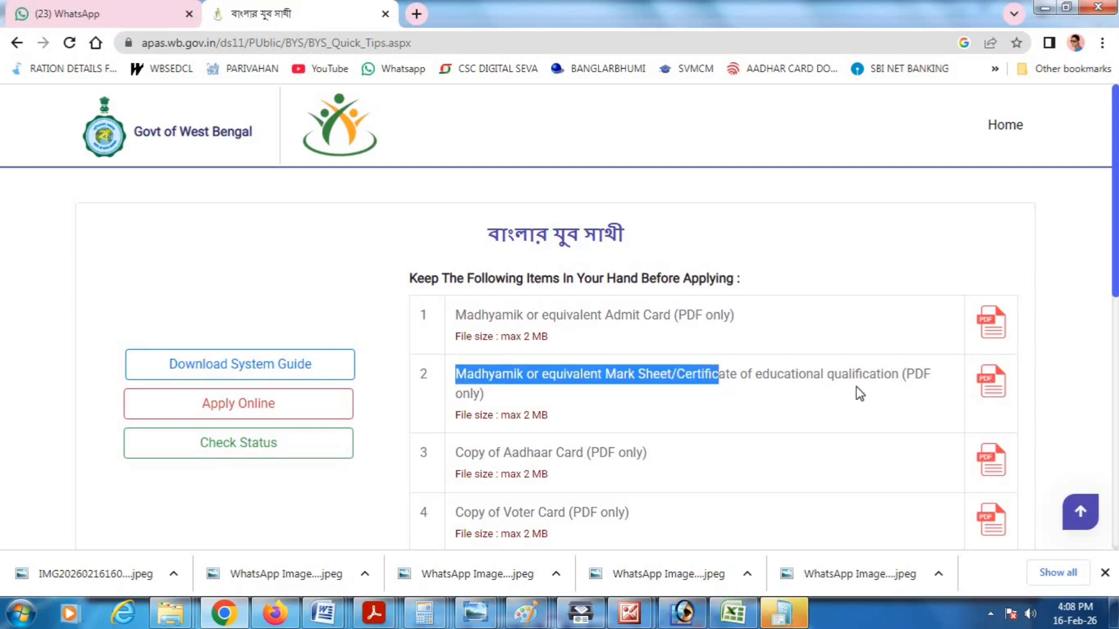
pyautogui.doubleClick(914, 374)
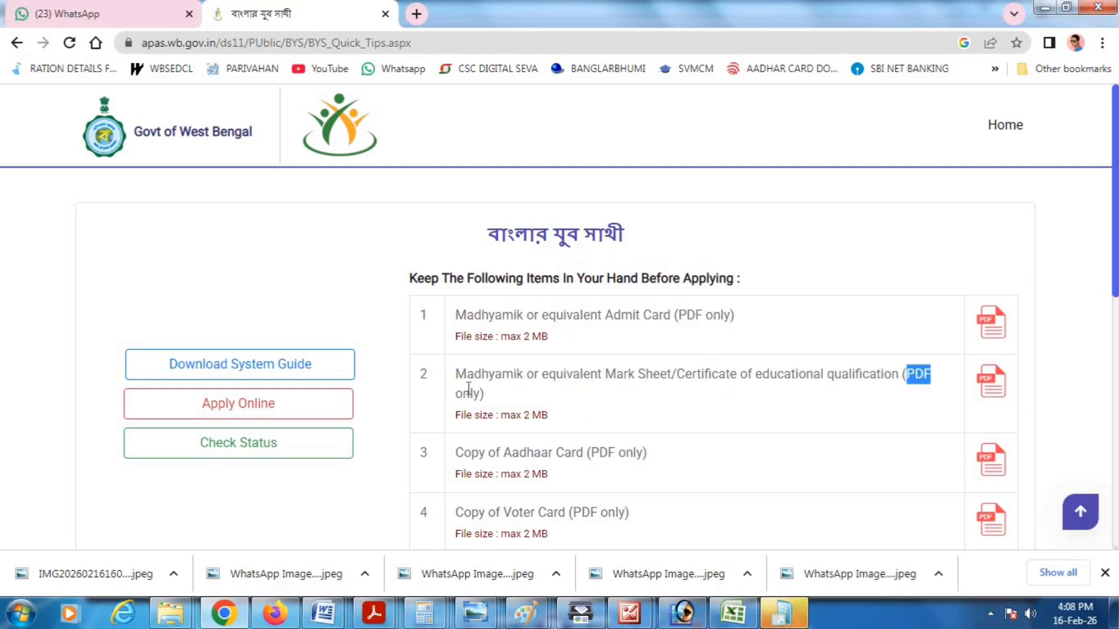
pyautogui.moveTo(496, 336); pyautogui.dragTo(552, 362)
pyautogui.moveTo(500, 415); pyautogui.dragTo(600, 432)
pyautogui.scroll(-3, 600, 434)
# - Highlight the Aadhaar, Voter Card, SC/ST/OBC certificate, passport photo and signature requirements
pyautogui.moveTo(456, 289); pyautogui.dragTo(587, 290)
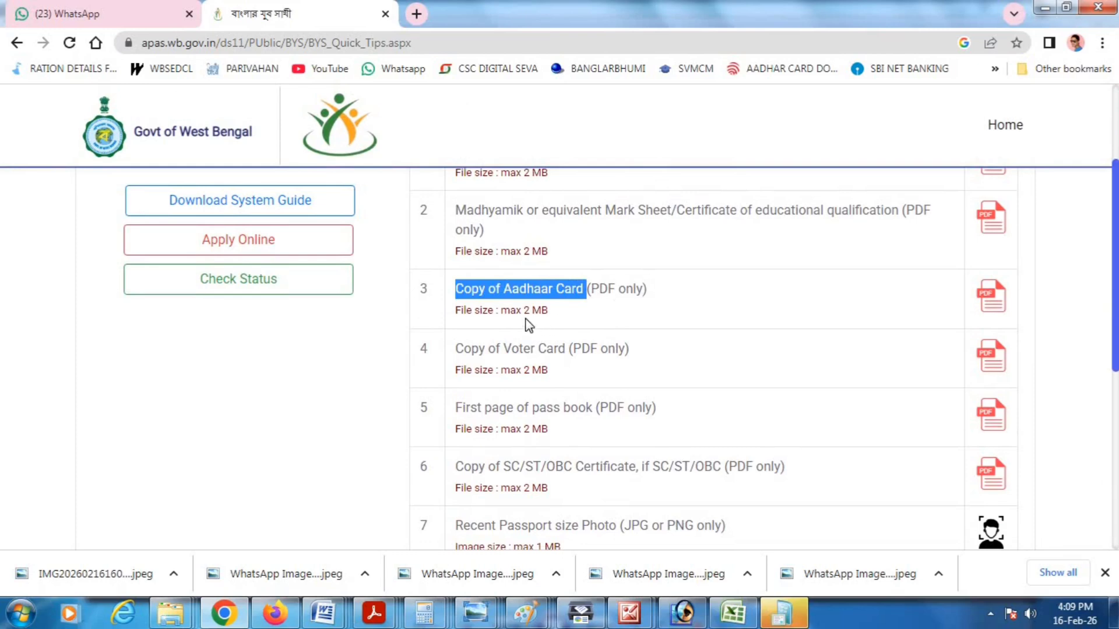
pyautogui.moveTo(456, 349); pyautogui.dragTo(575, 349)
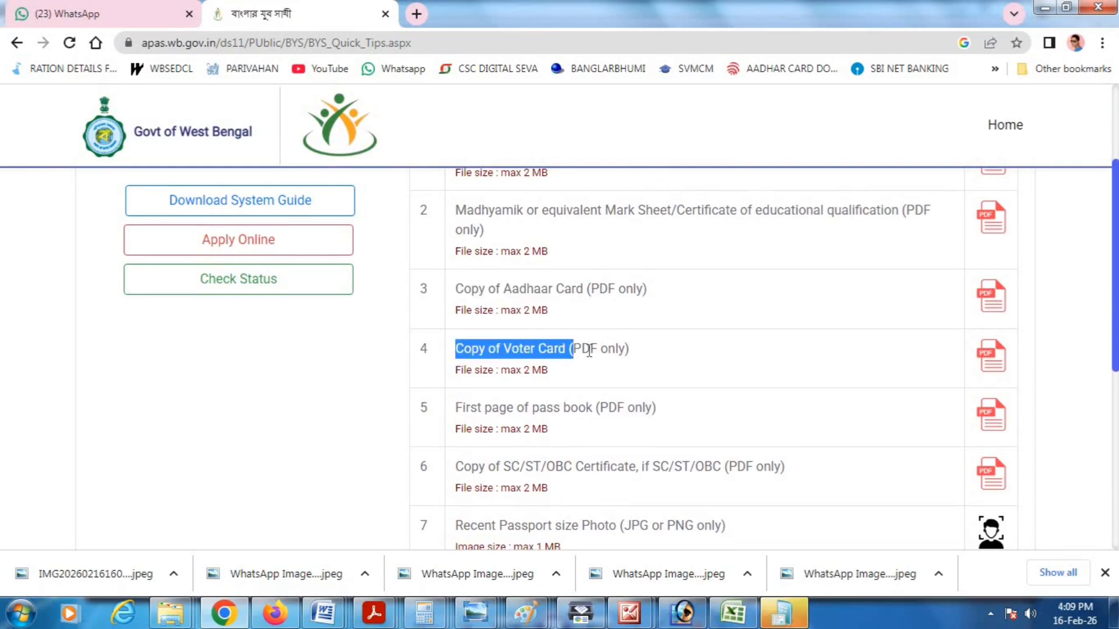
pyautogui.scroll(-2, 527, 410)
pyautogui.moveTo(455, 326); pyautogui.dragTo(652, 342)
pyautogui.scroll(-2, 553, 408)
pyautogui.moveTo(455, 302); pyautogui.dragTo(781, 303)
pyautogui.moveTo(456, 361); pyautogui.dragTo(618, 362)
pyautogui.moveTo(455, 421); pyautogui.dragTo(615, 421)
pyautogui.scroll(-1, 583, 437)
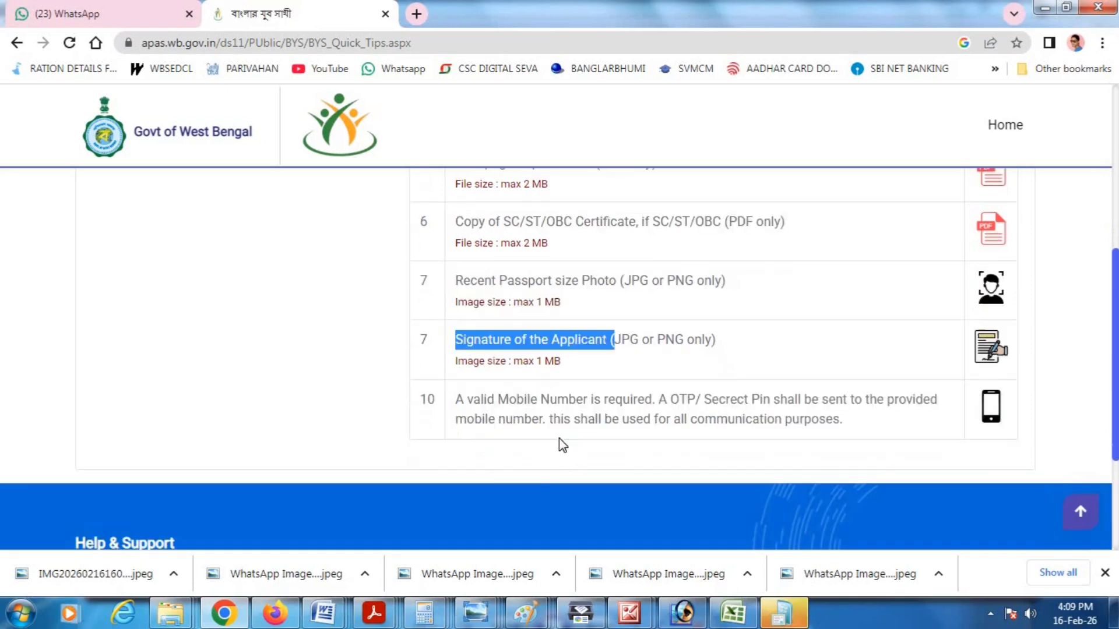
# - Point out the mobile number and OTP note, then start the Apply Online application
pyautogui.moveTo(466, 398); pyautogui.dragTo(861, 430)
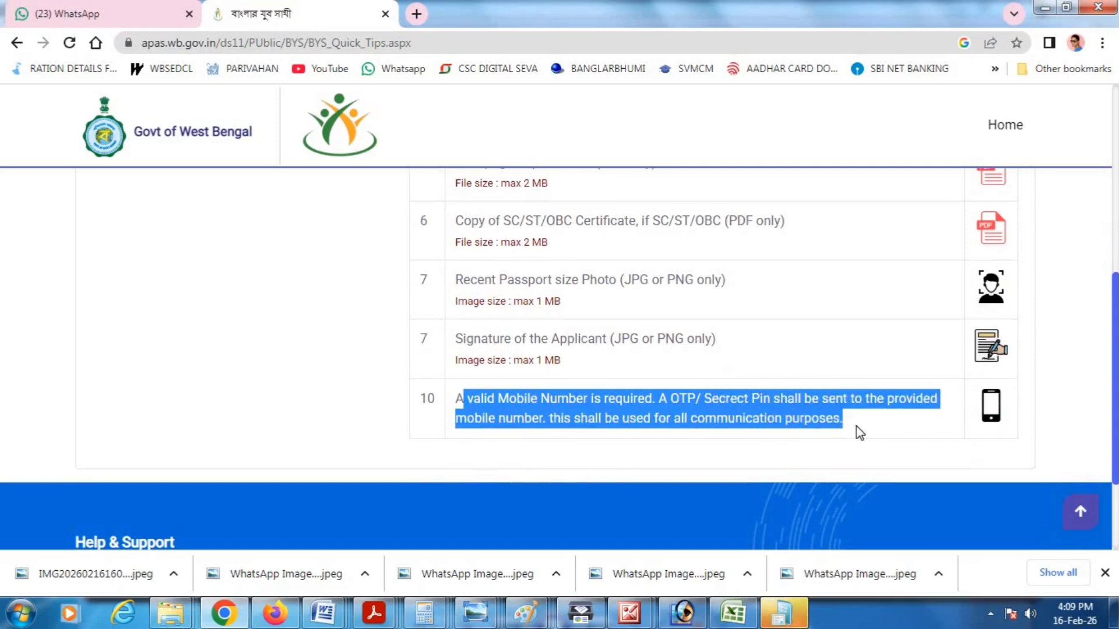
pyautogui.click(334, 419)
pyautogui.scroll(1, 518, 390)
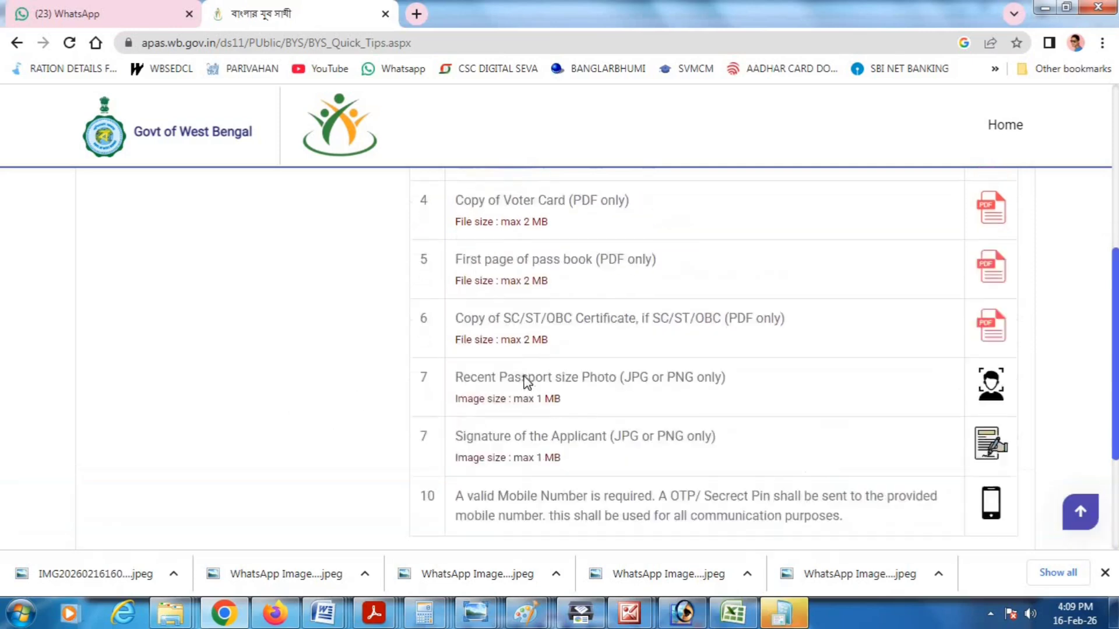
pyautogui.scroll(4, 528, 383)
pyautogui.click(194, 417)
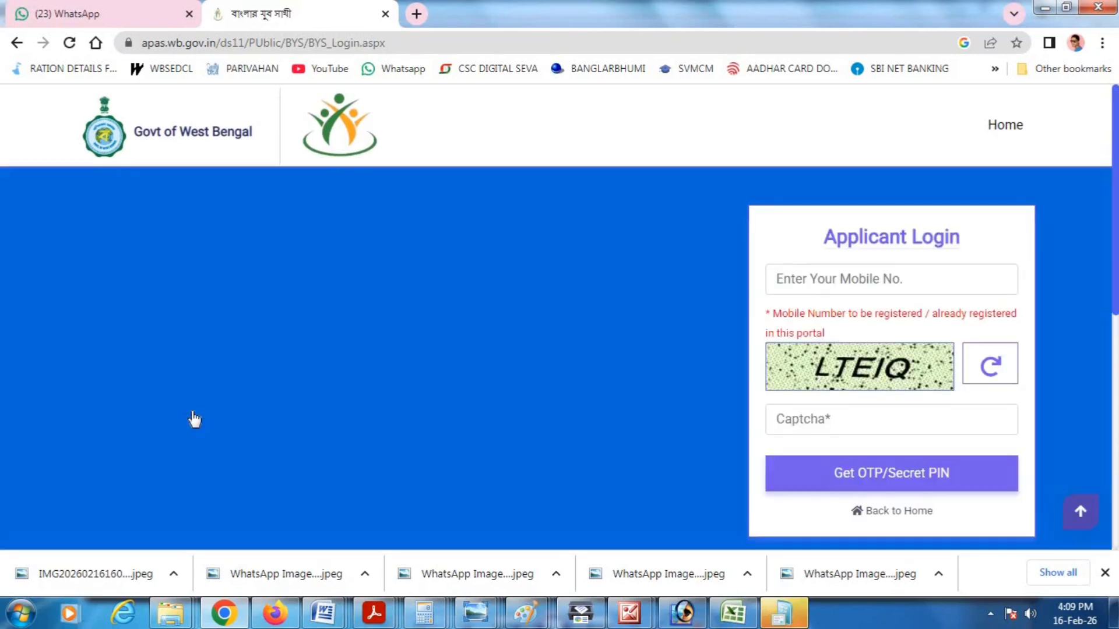
# - Enter the registered mobile number and the captcha to request the secret PIN
pyautogui.click(806, 284)
pyautogui.write('700')
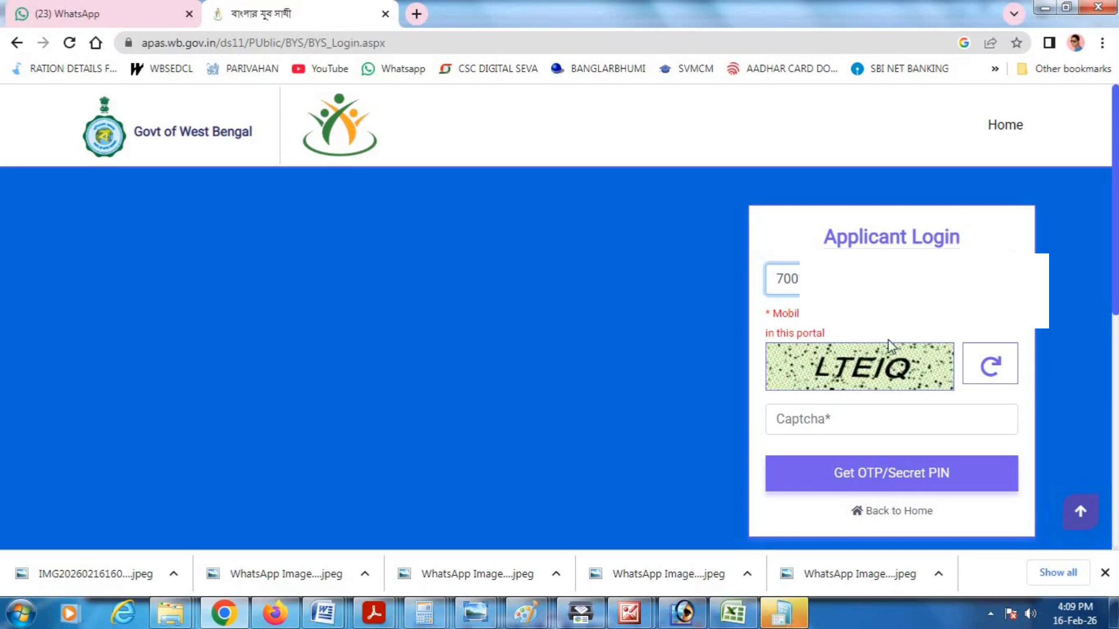
pyautogui.click(859, 431)
pyautogui.write('LTEIQ')
pyautogui.press('Return')
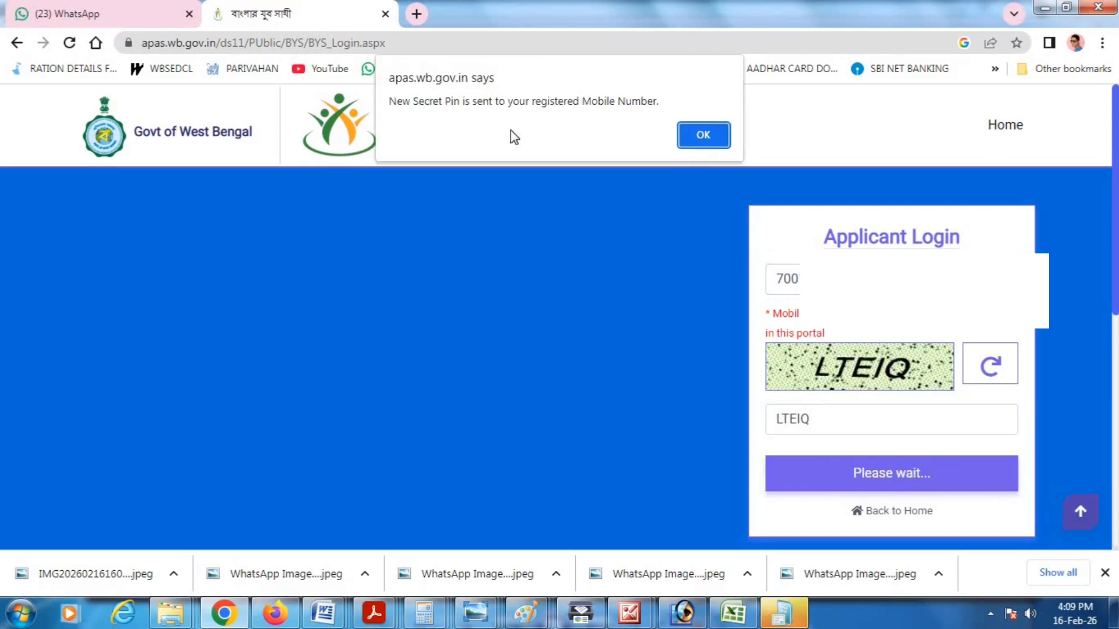
pyautogui.click(702, 136)
# - Enter the 6-digit secret PIN and verify it to log in
pyautogui.click(814, 364)
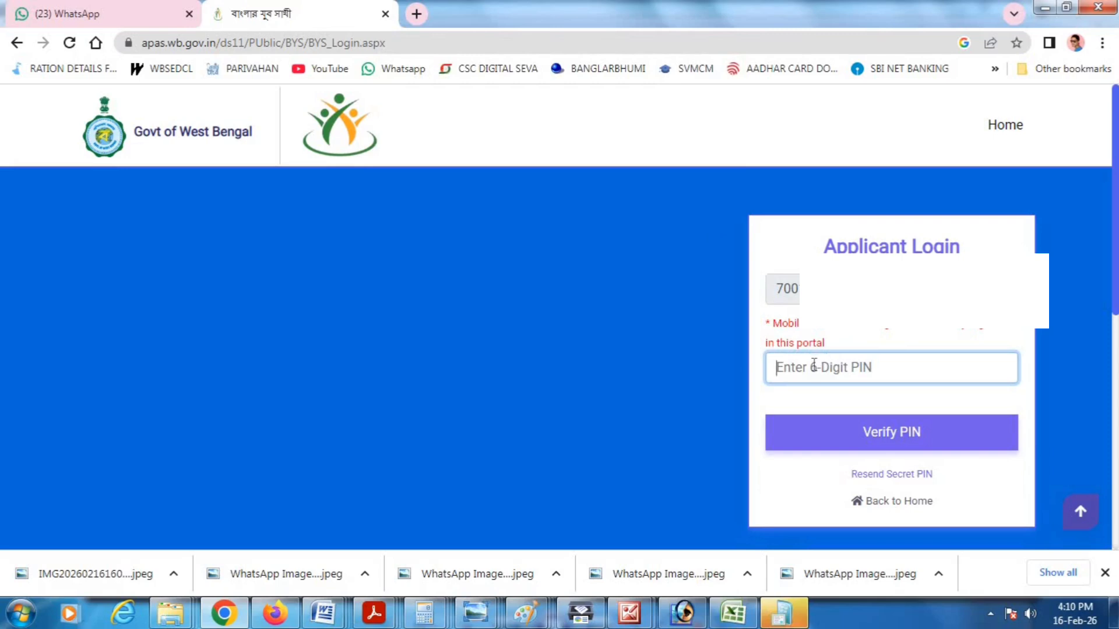
pyautogui.write('1')
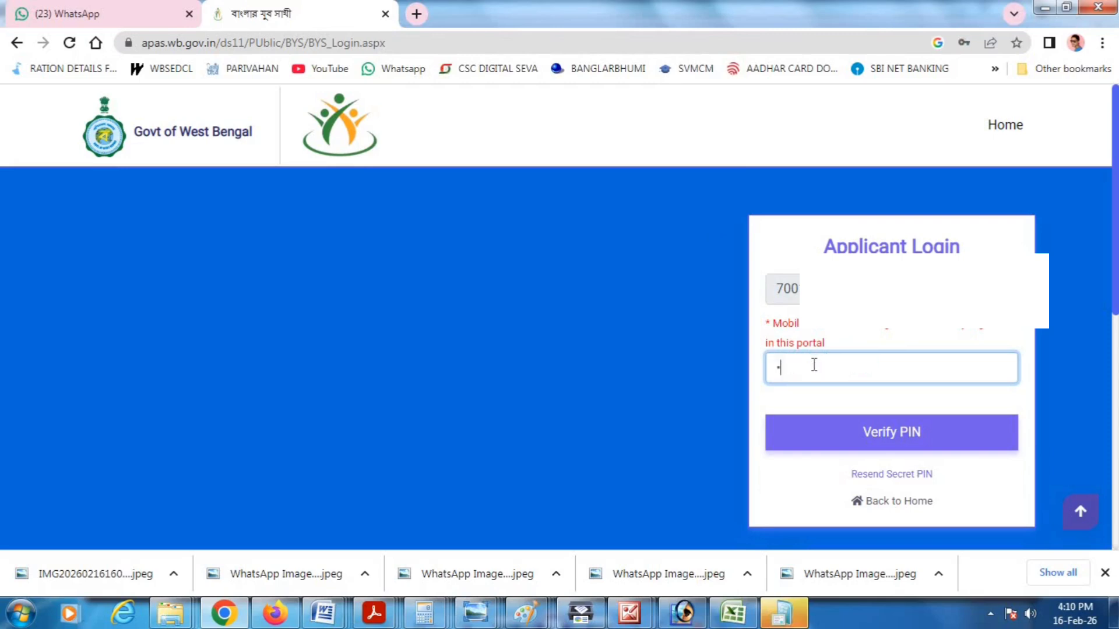
pyautogui.click(932, 448)
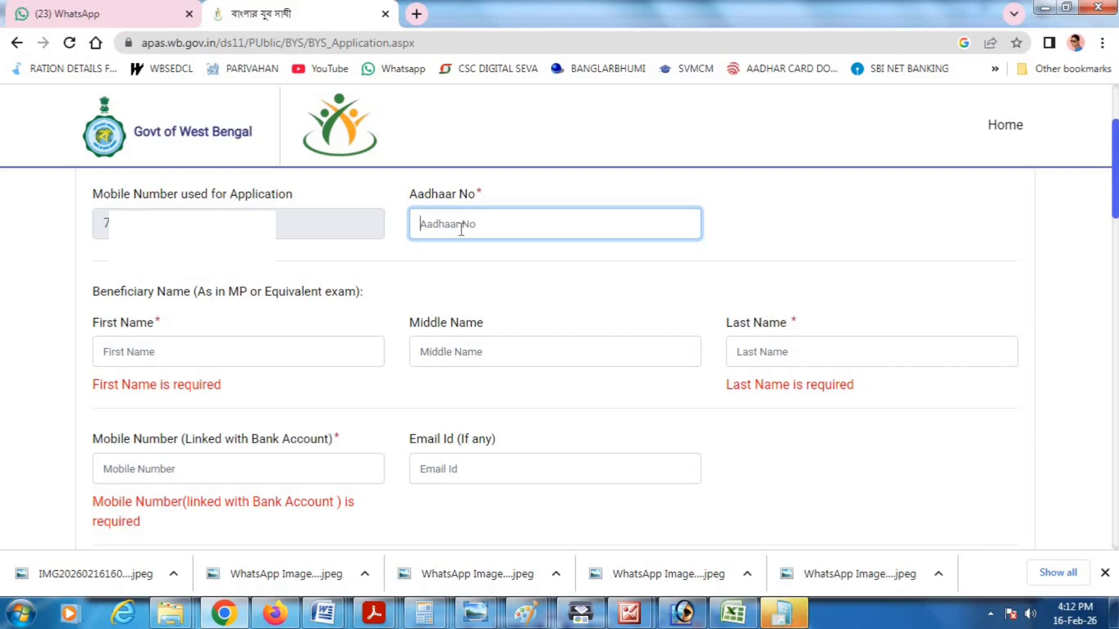
pyautogui.scroll(-1, 274, 304)
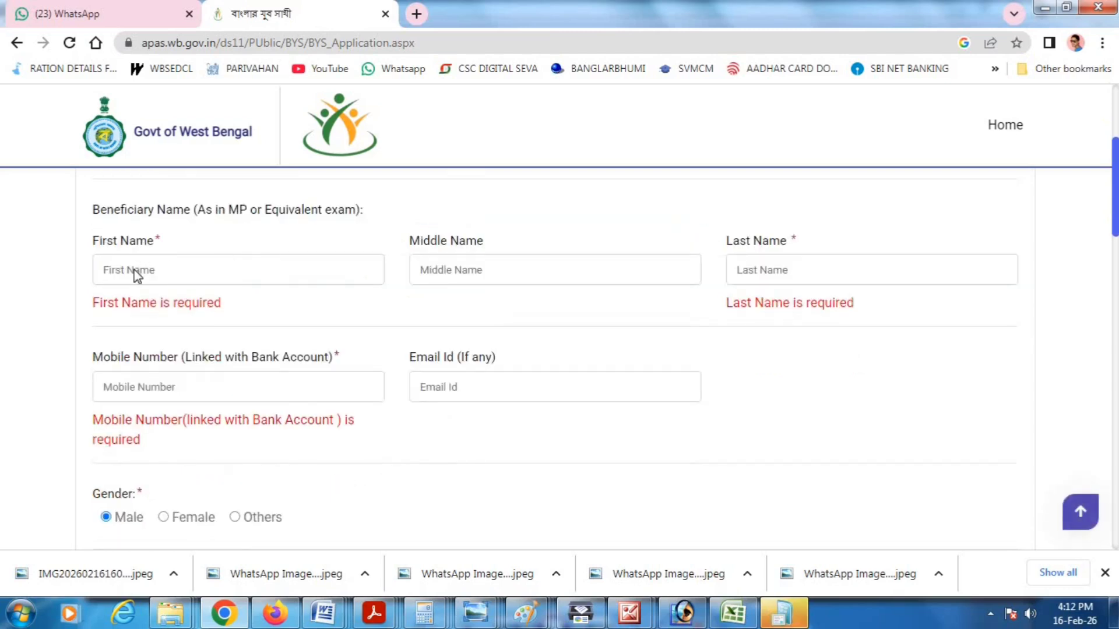
pyautogui.click(169, 276)
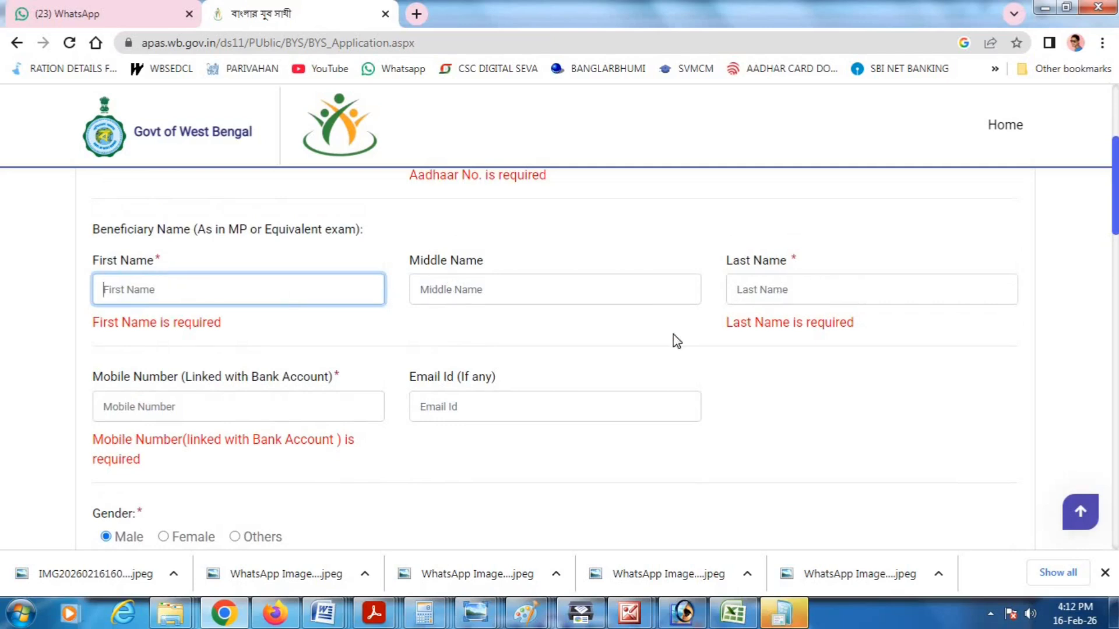
pyautogui.scroll(-1, 280, 331)
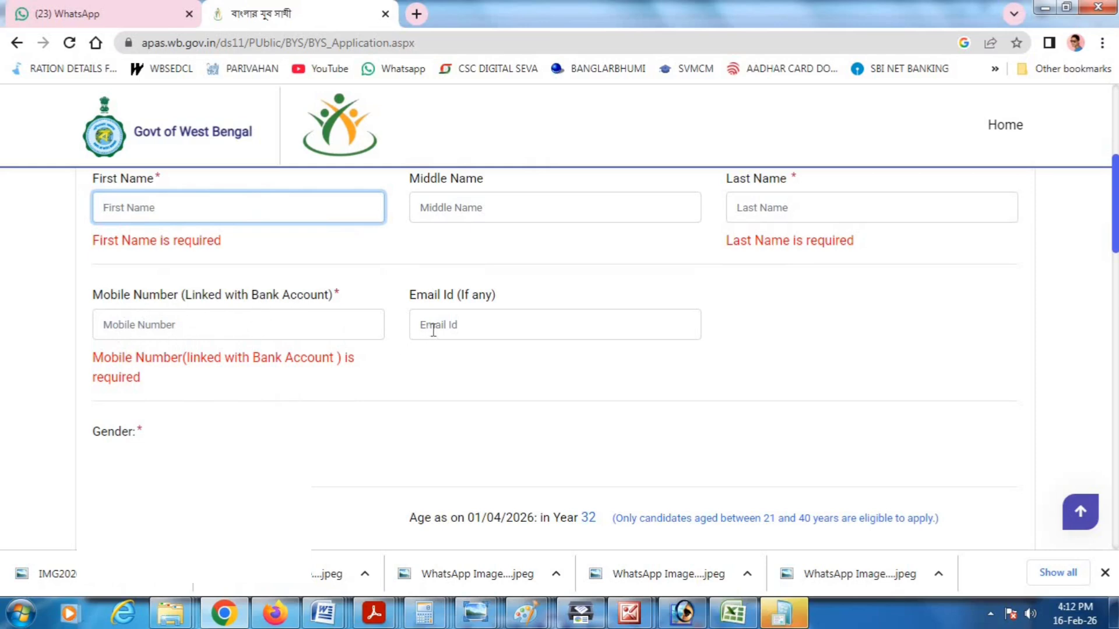
pyautogui.scroll(-2, 478, 315)
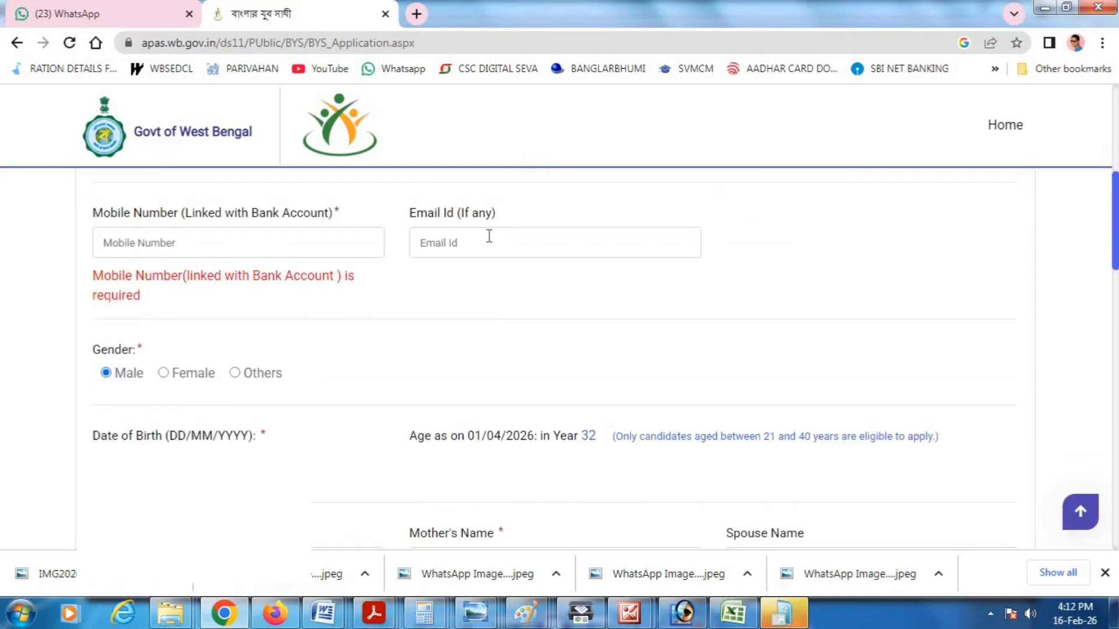
pyautogui.scroll(-2, 452, 275)
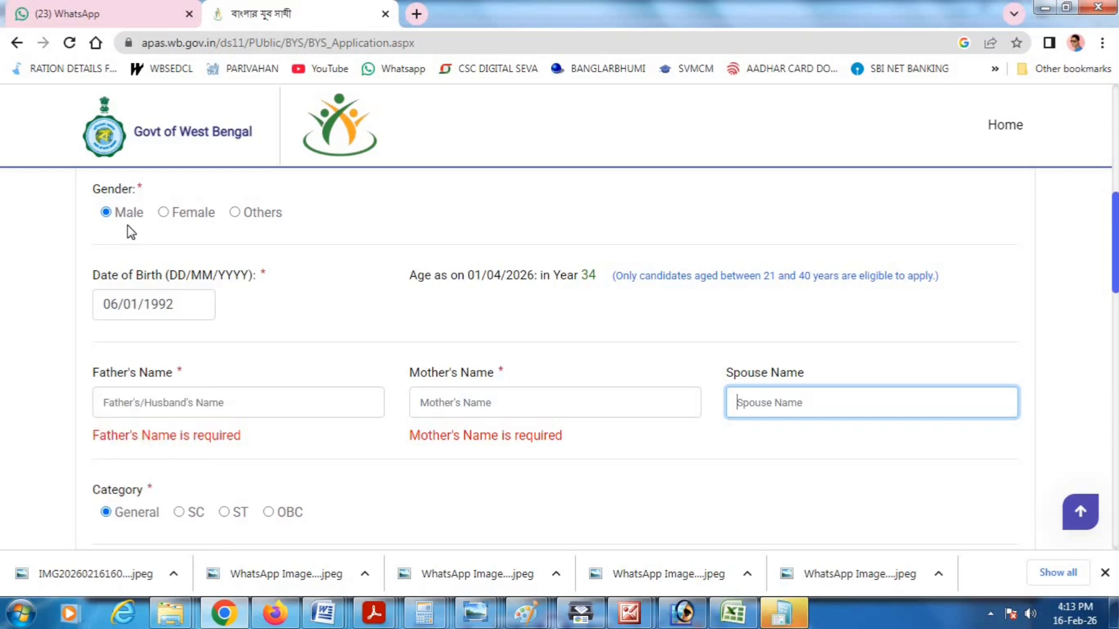
pyautogui.click(163, 211)
pyautogui.click(236, 213)
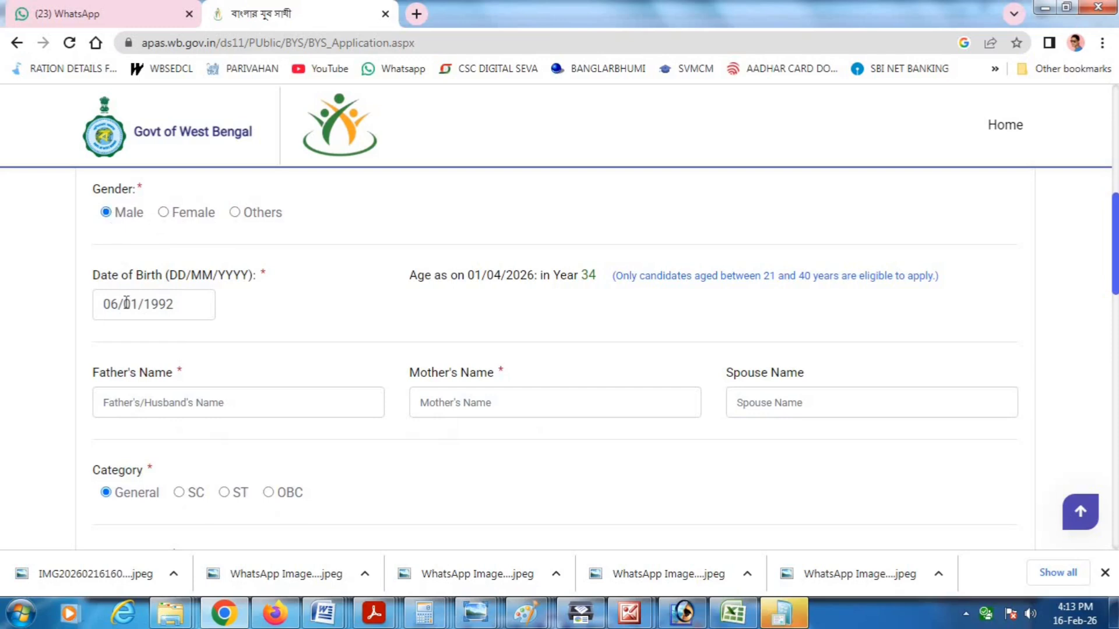
pyautogui.click(158, 303)
pyautogui.click(177, 332)
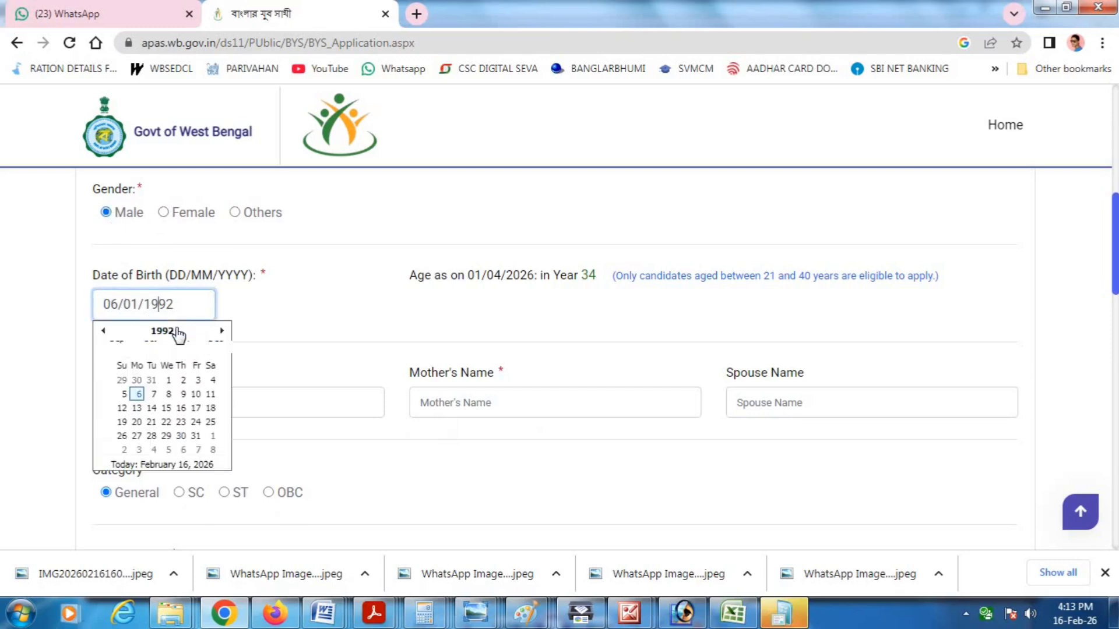
pyautogui.click(147, 361)
pyautogui.click(182, 398)
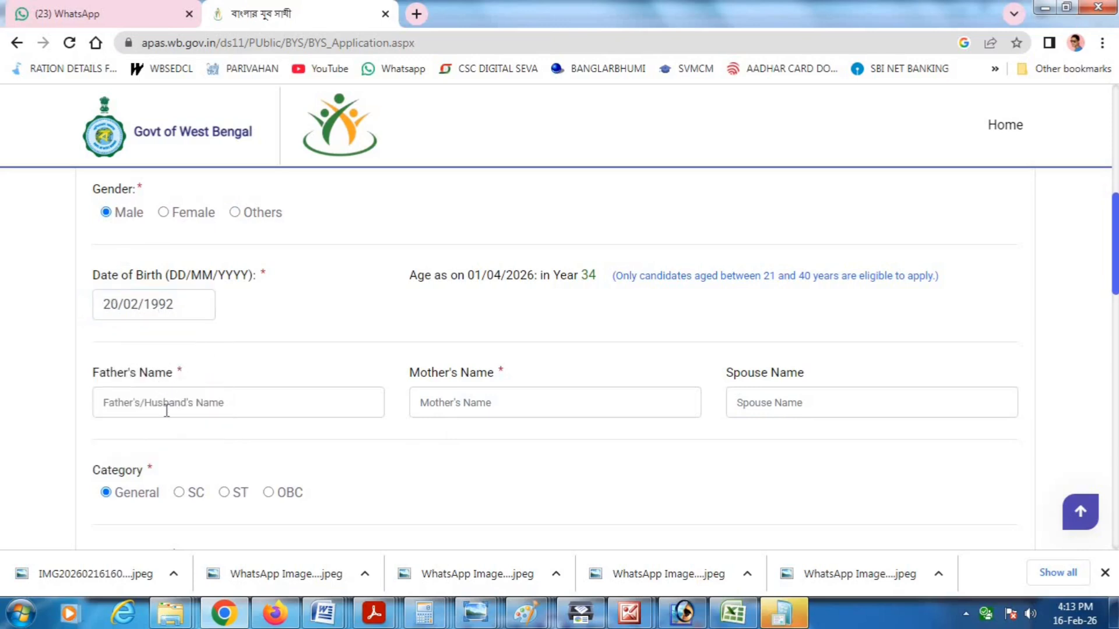
pyautogui.click(206, 404)
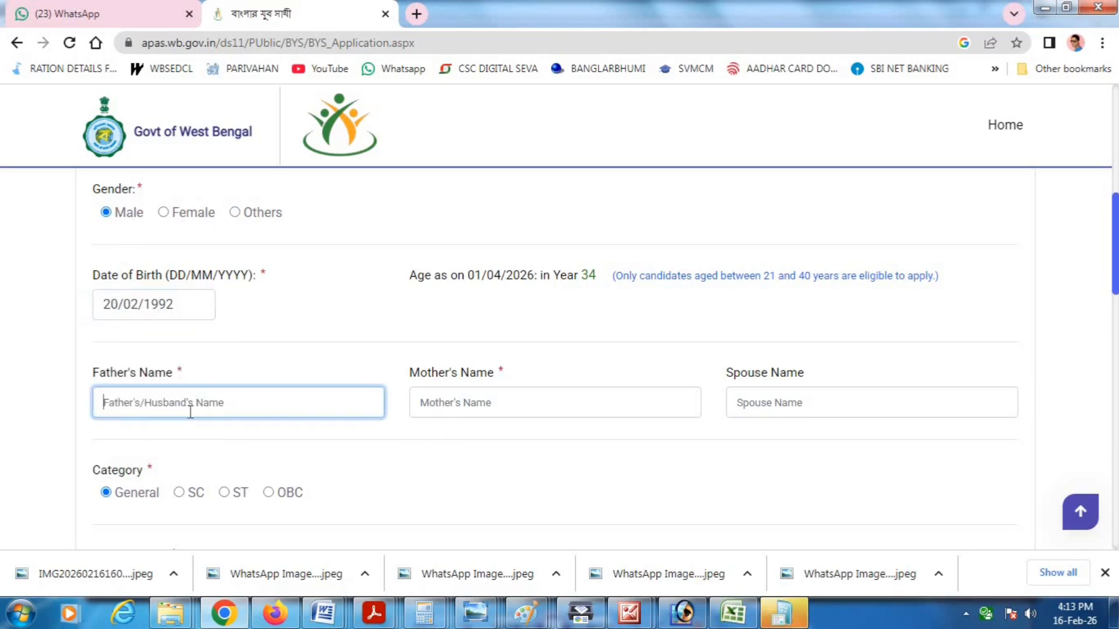
pyautogui.click(444, 408)
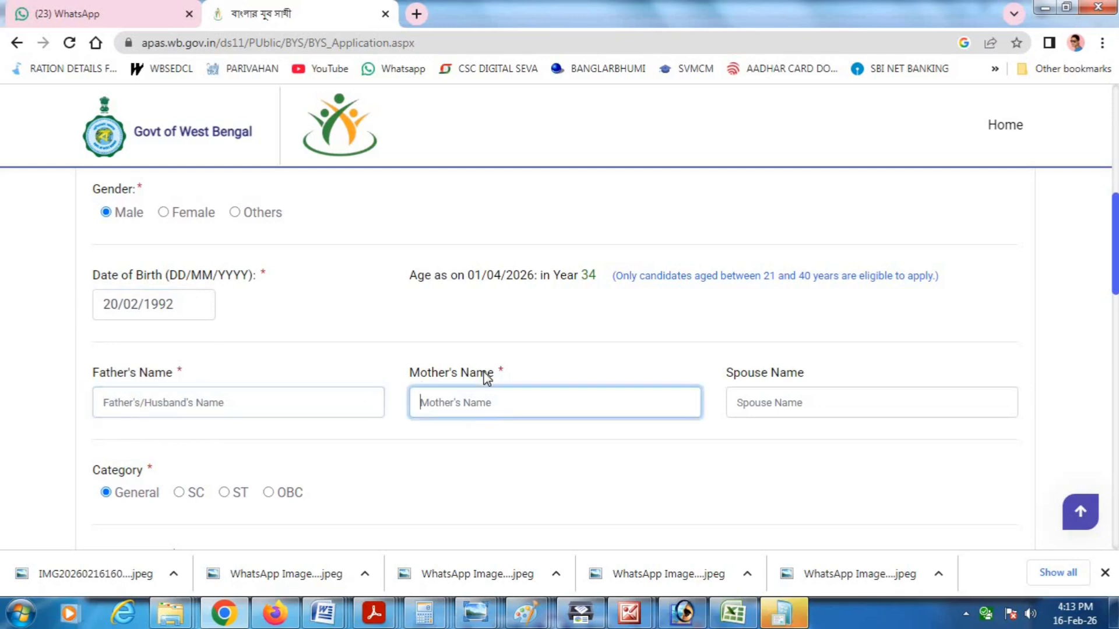
pyautogui.click(747, 397)
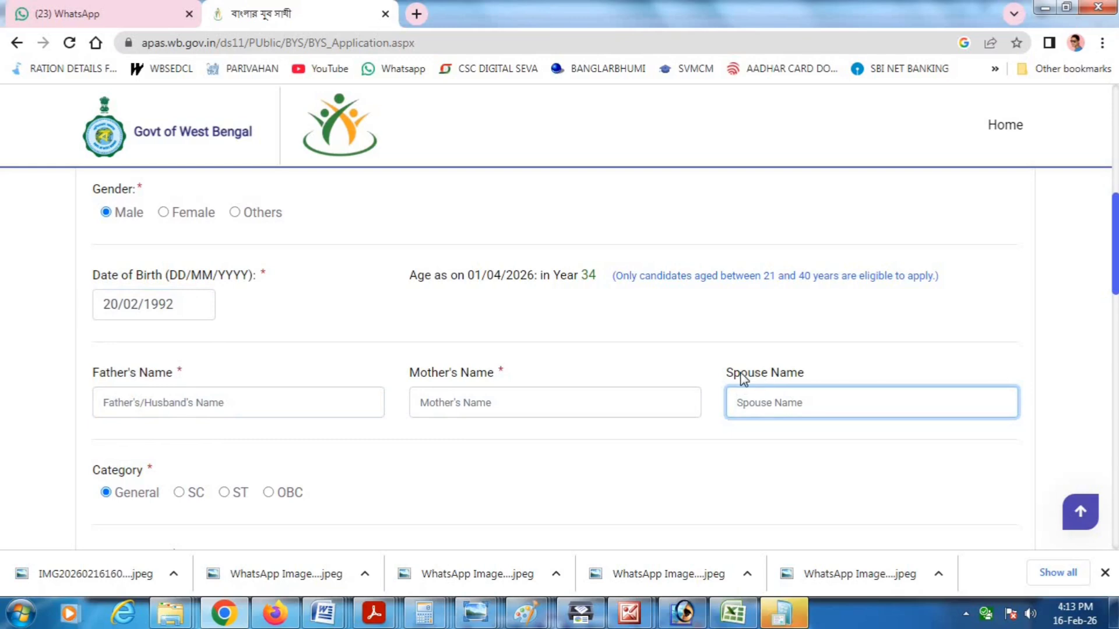
pyautogui.scroll(-4, 770, 411)
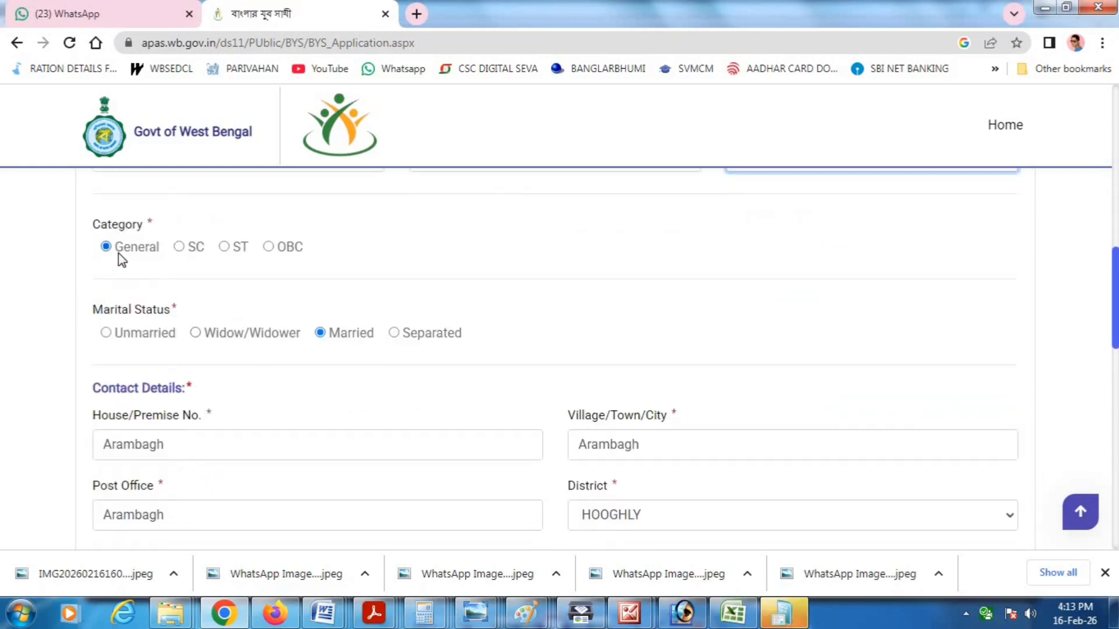
pyautogui.click(188, 249)
pyautogui.click(226, 249)
pyautogui.click(268, 249)
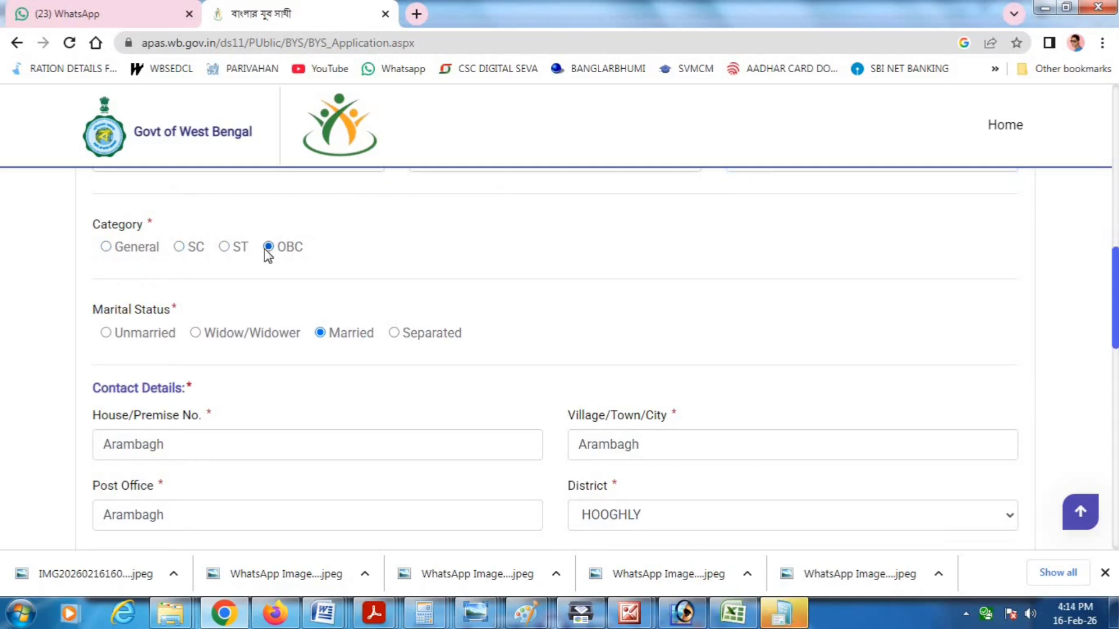
pyautogui.click(107, 248)
pyautogui.click(178, 247)
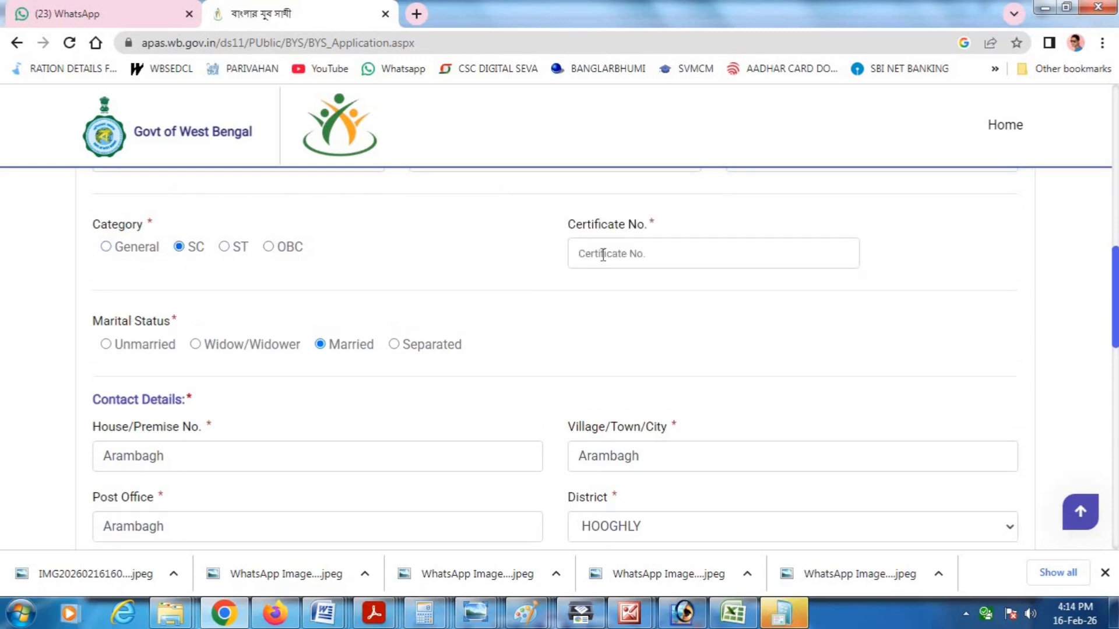
pyautogui.click(687, 265)
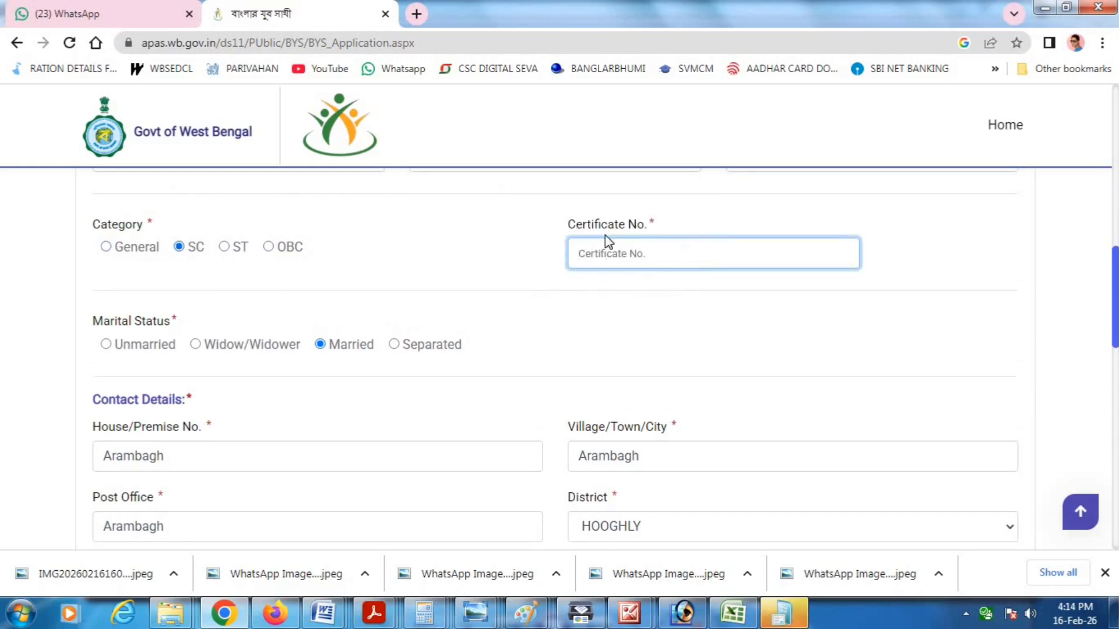
pyautogui.click(107, 247)
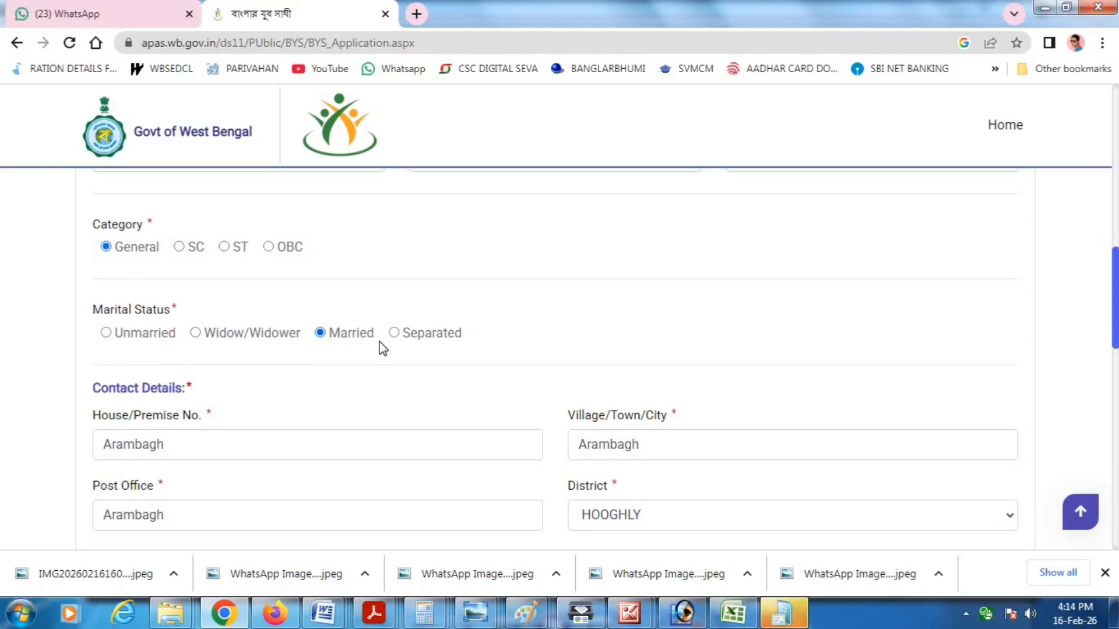
pyautogui.click(110, 334)
pyautogui.click(320, 333)
# - Set the House/Premise No. to 200
pyautogui.scroll(-3, 280, 381)
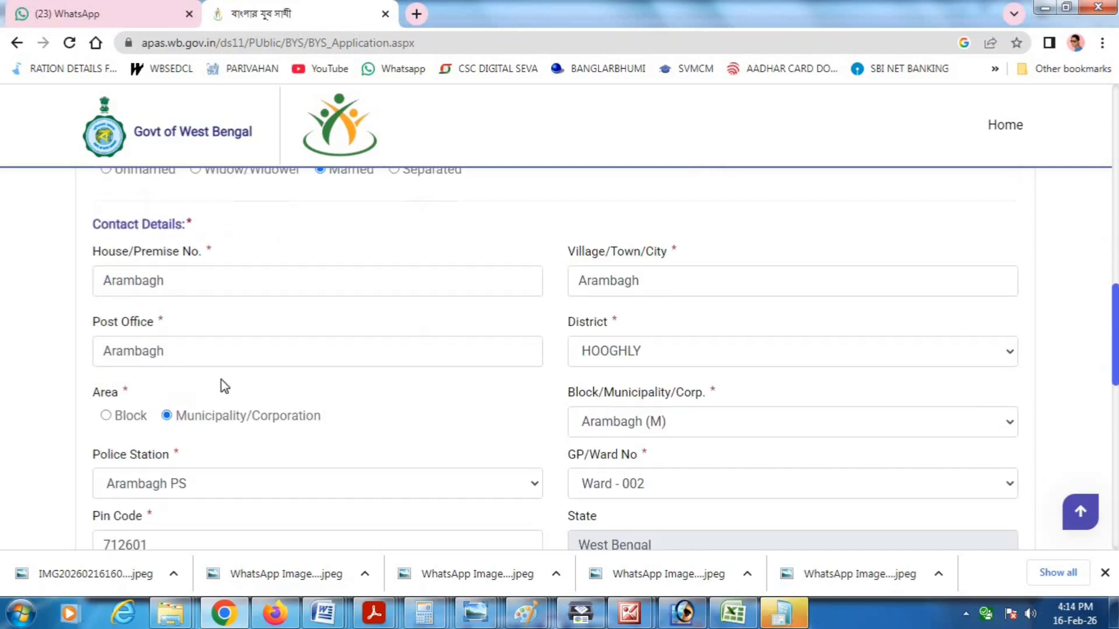
pyautogui.doubleClick(134, 281)
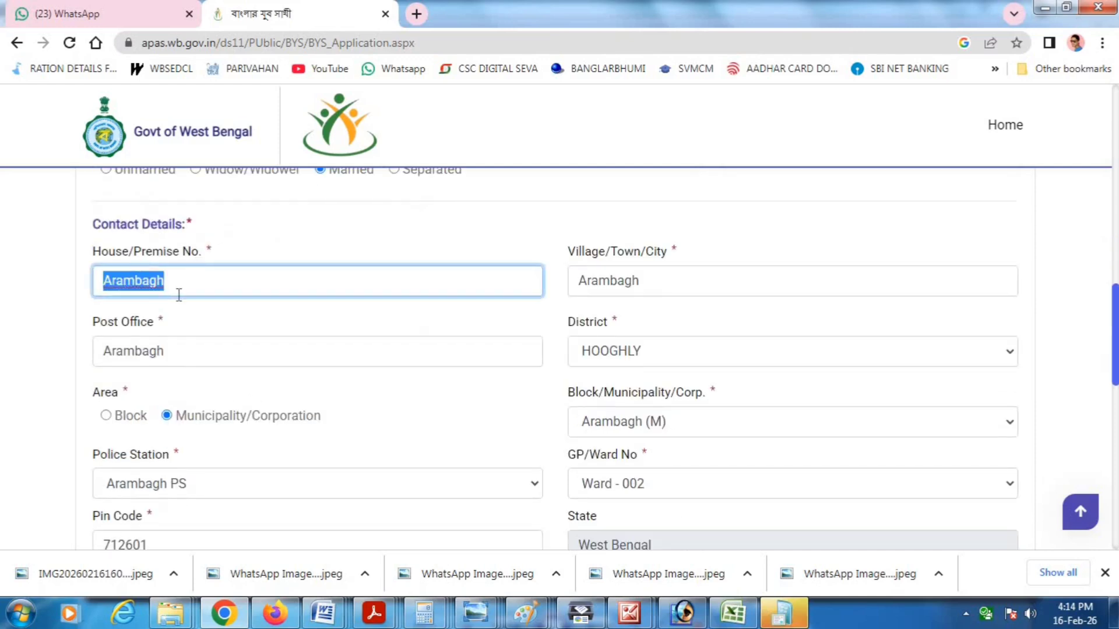
pyautogui.write('425')
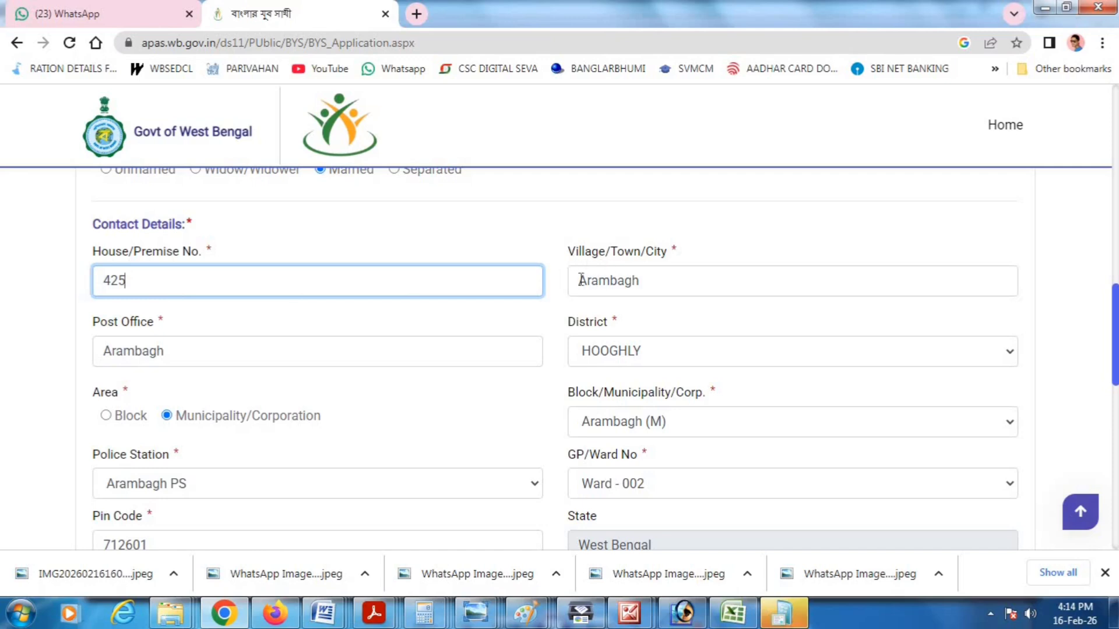
pyautogui.doubleClick(258, 281)
pyautogui.press('BackSpace')
pyautogui.write('200')
pyautogui.click(155, 308)
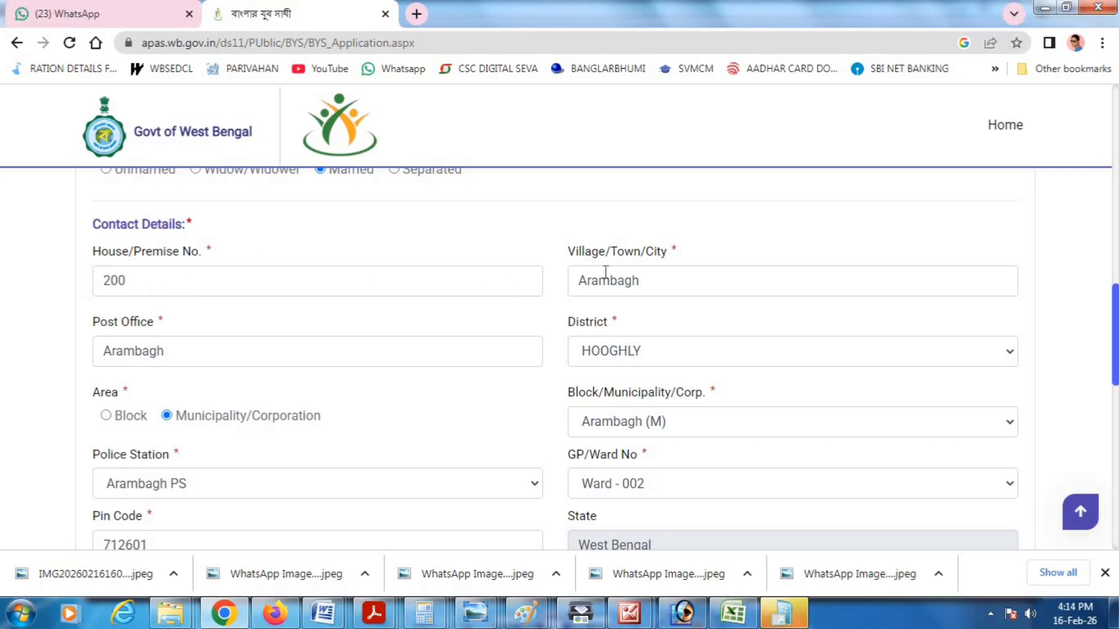
# - Keep HOOGHLY district and Municipality/Corporation area, choosing Arambagh (M) as municipality
pyautogui.moveTo(563, 260); pyautogui.dragTo(641, 254)
pyautogui.moveTo(102, 351); pyautogui.dragTo(167, 353)
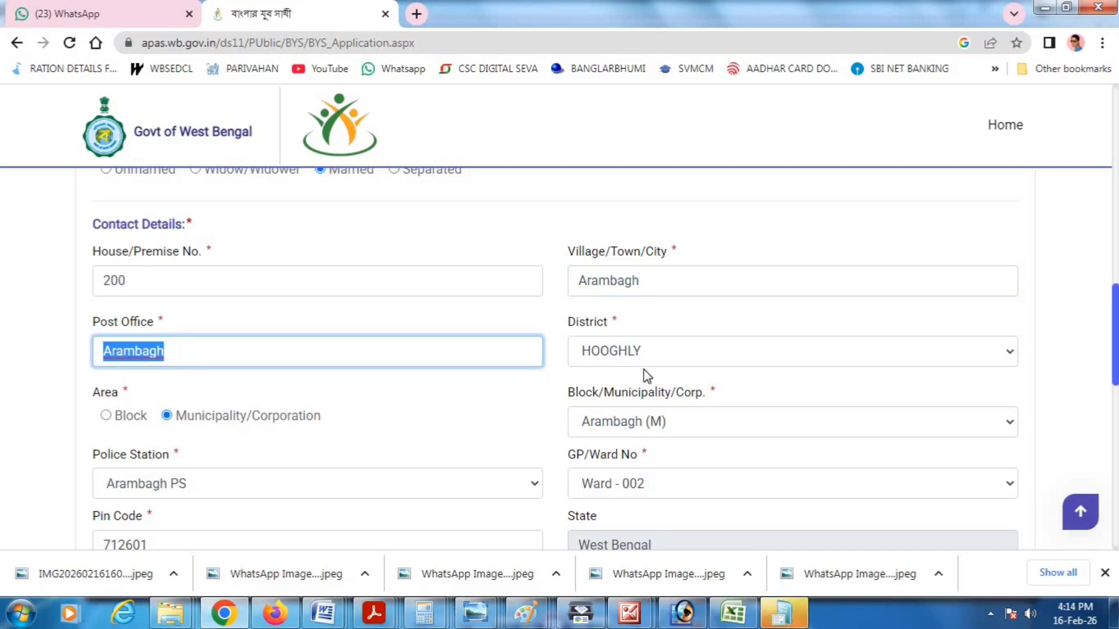
pyautogui.click(599, 345)
pyautogui.click(616, 141)
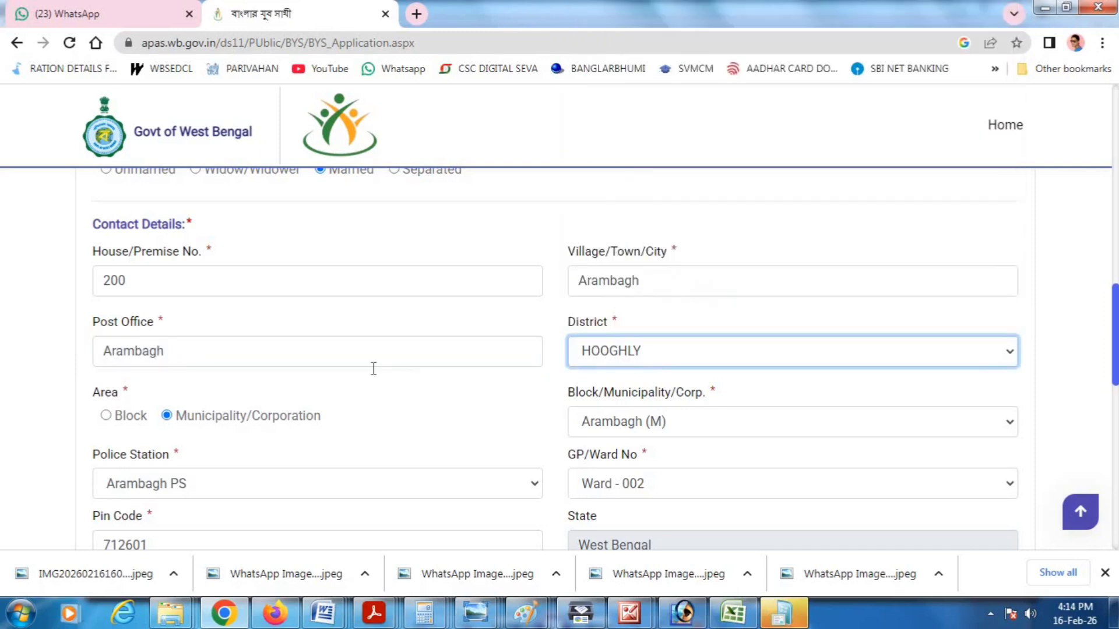
pyautogui.click(106, 416)
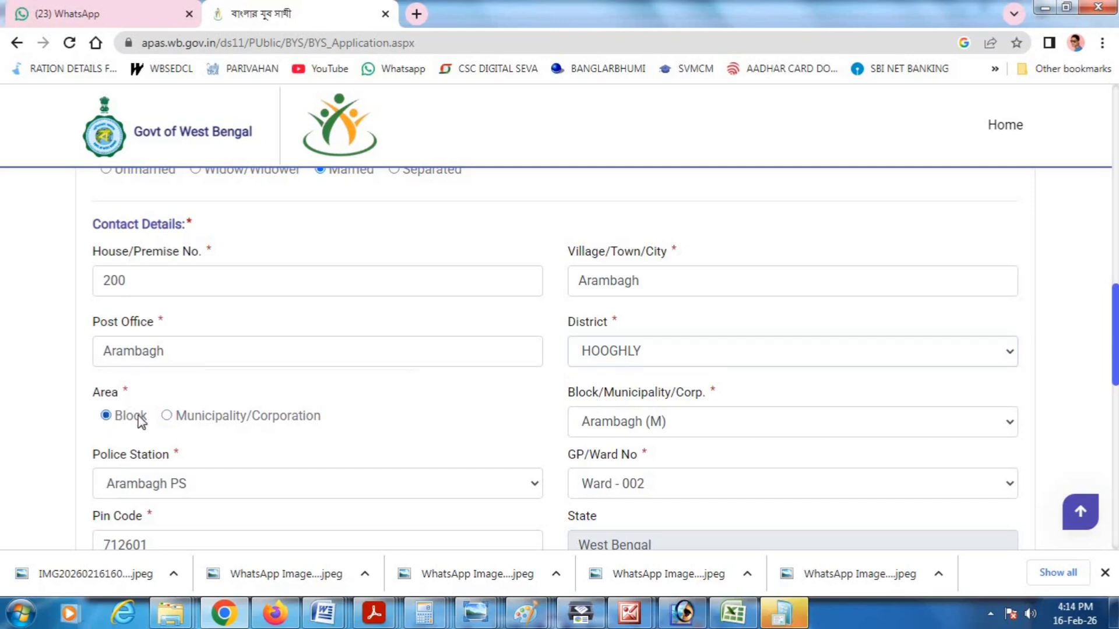
pyautogui.click(166, 416)
pyautogui.click(589, 429)
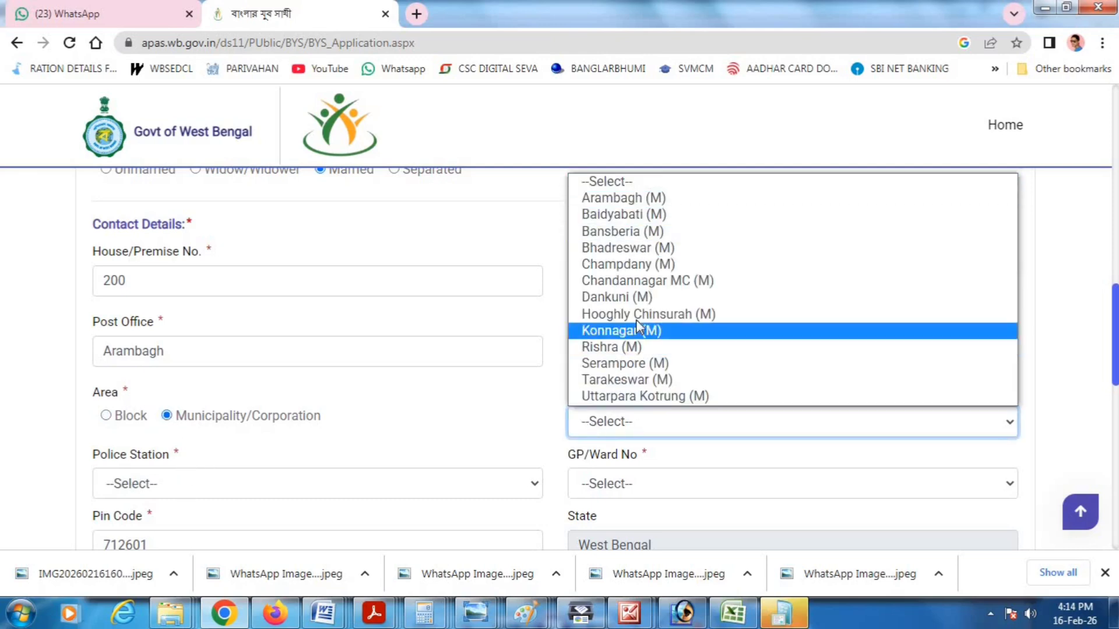
pyautogui.click(624, 198)
# - Choose Arambagh PS as the police station and Ward - 011 as the ward
pyautogui.scroll(-2, 462, 381)
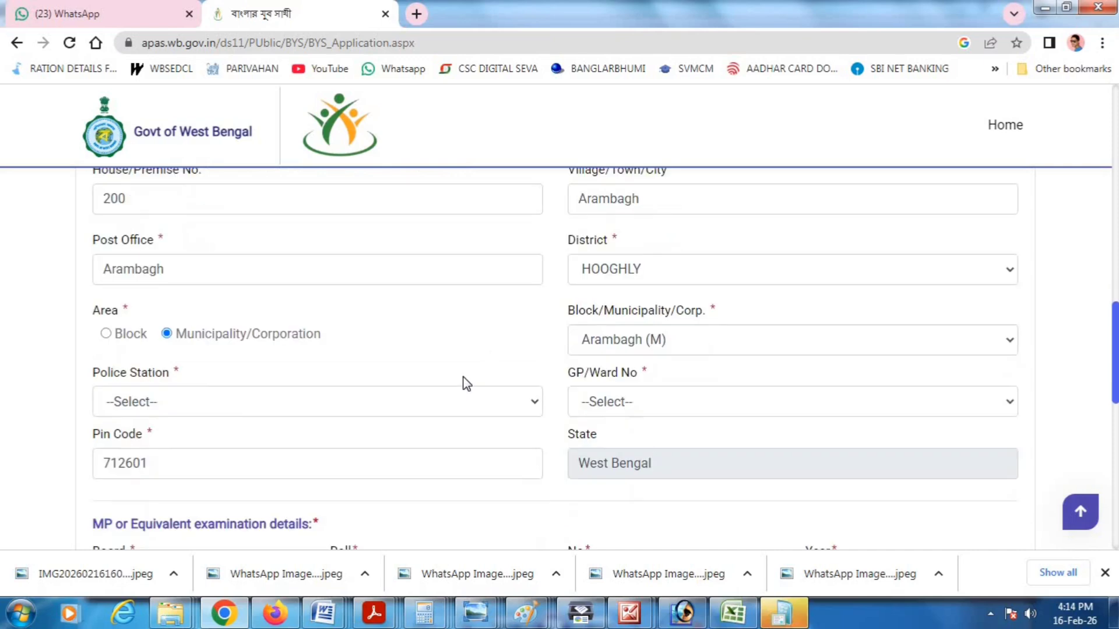
pyautogui.scroll(-2, 465, 383)
pyautogui.click(145, 323)
pyautogui.click(140, 361)
pyautogui.click(628, 333)
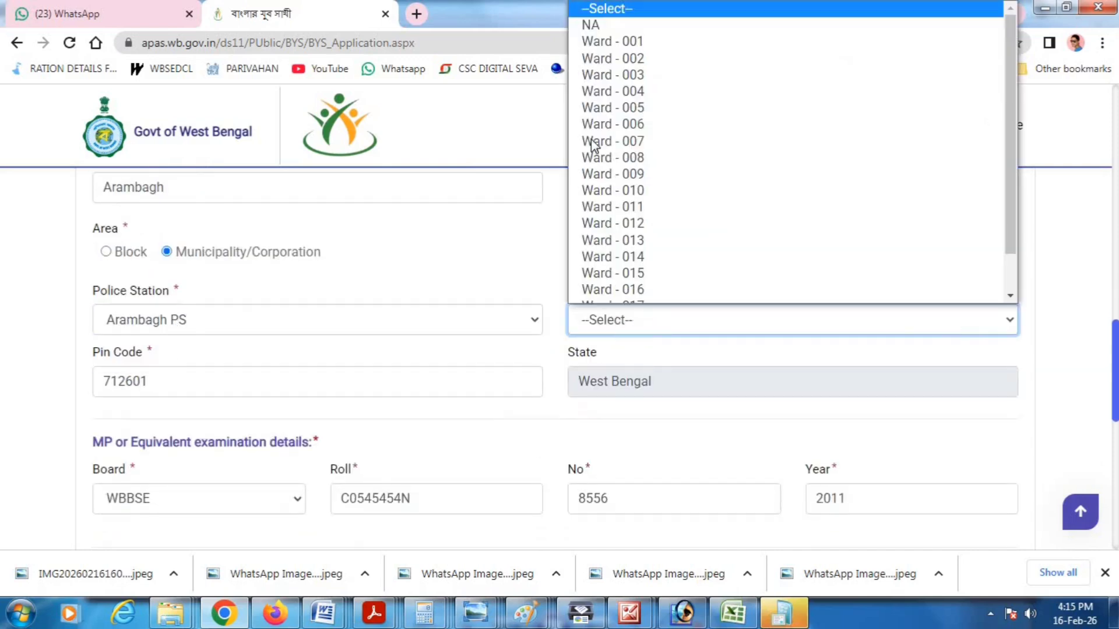
pyautogui.click(643, 208)
# - Keep WBBSE as the exam board and re-enter the exam Roll and No values
pyautogui.scroll(-4, 449, 373)
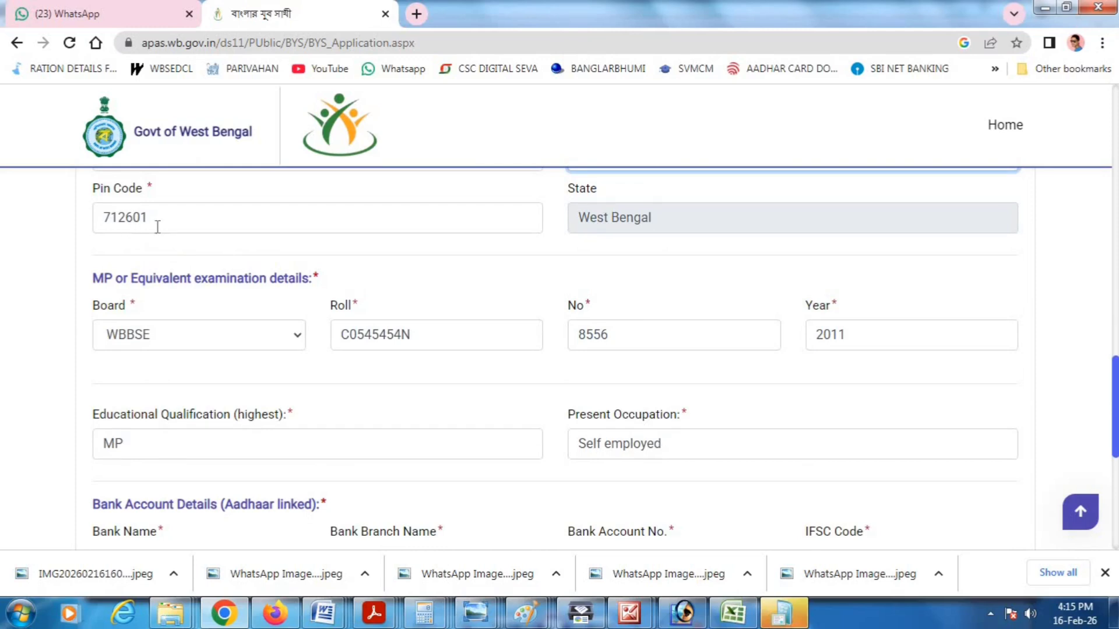
pyautogui.click(146, 336)
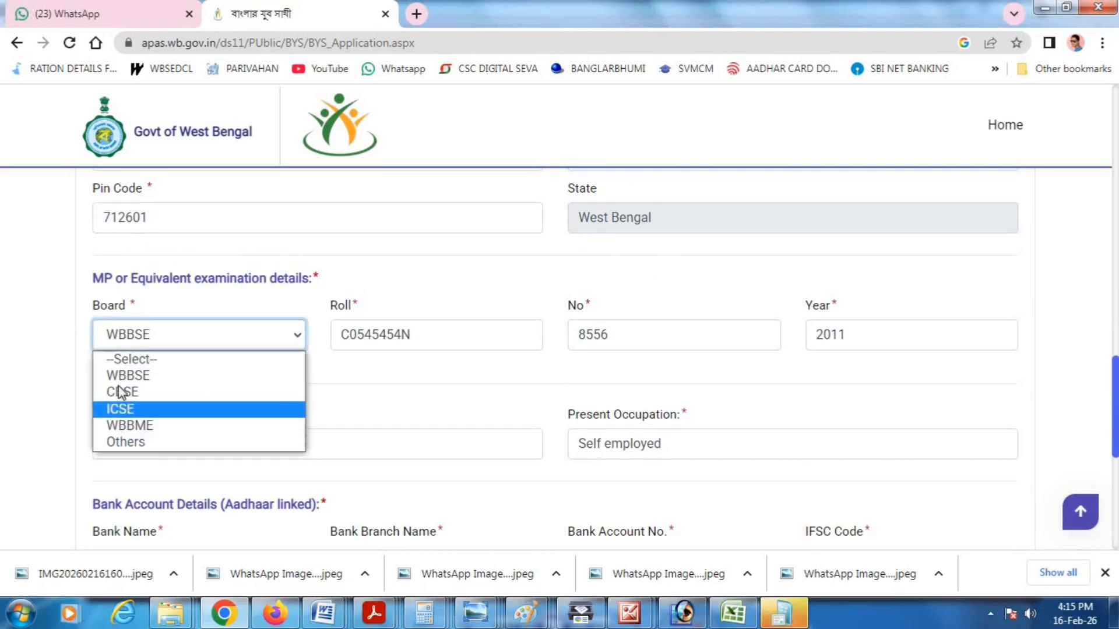
pyautogui.click(135, 376)
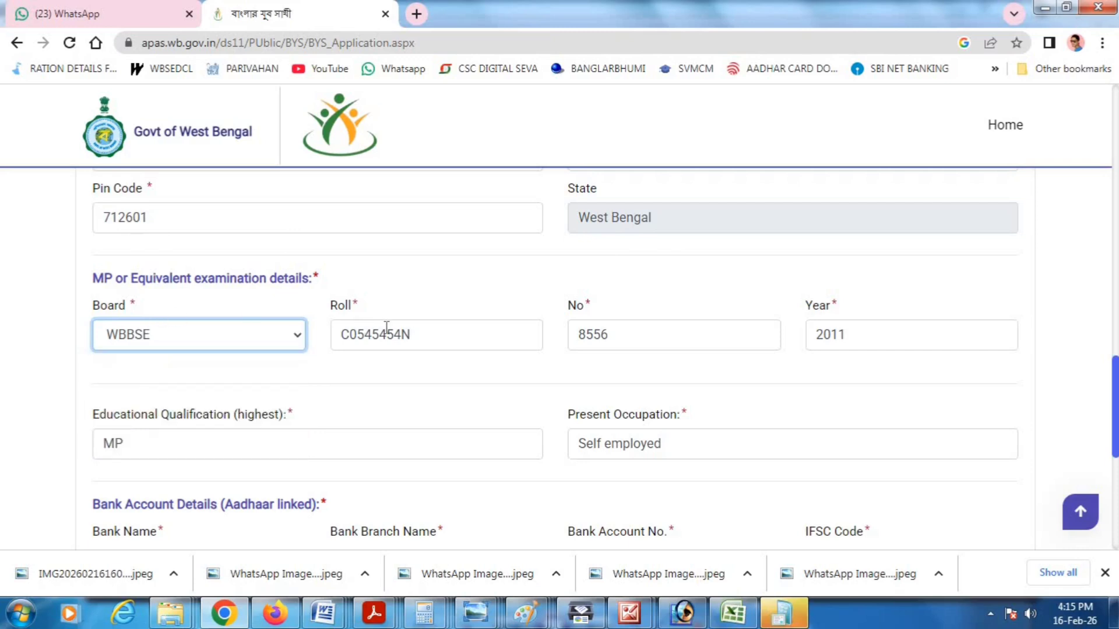
pyautogui.doubleClick(352, 334)
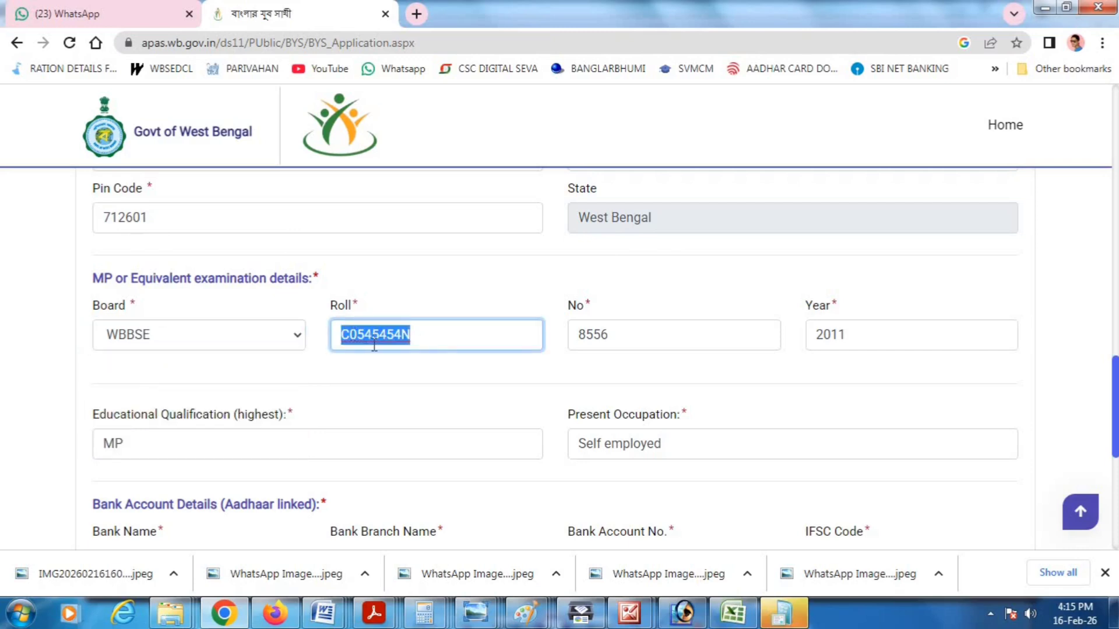
pyautogui.press('Tab')
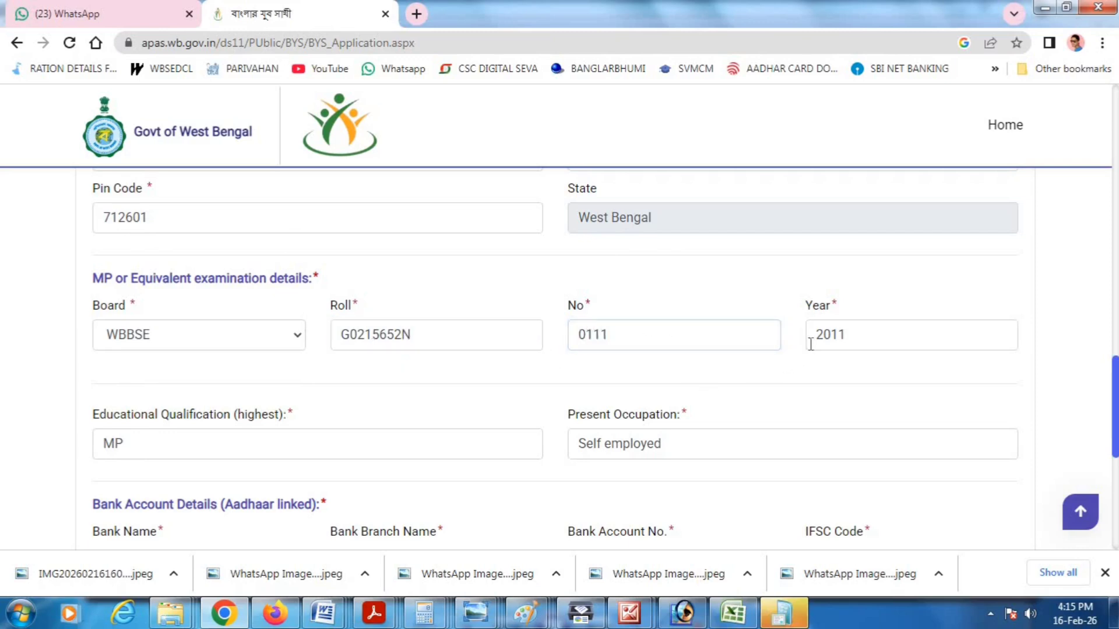
pyautogui.doubleClick(836, 337)
# - Replace the Educational Qualification entry with MP
pyautogui.click(127, 449)
pyautogui.scroll(-1, 142, 443)
pyautogui.doubleClick(178, 364)
pyautogui.press('BackSpace')
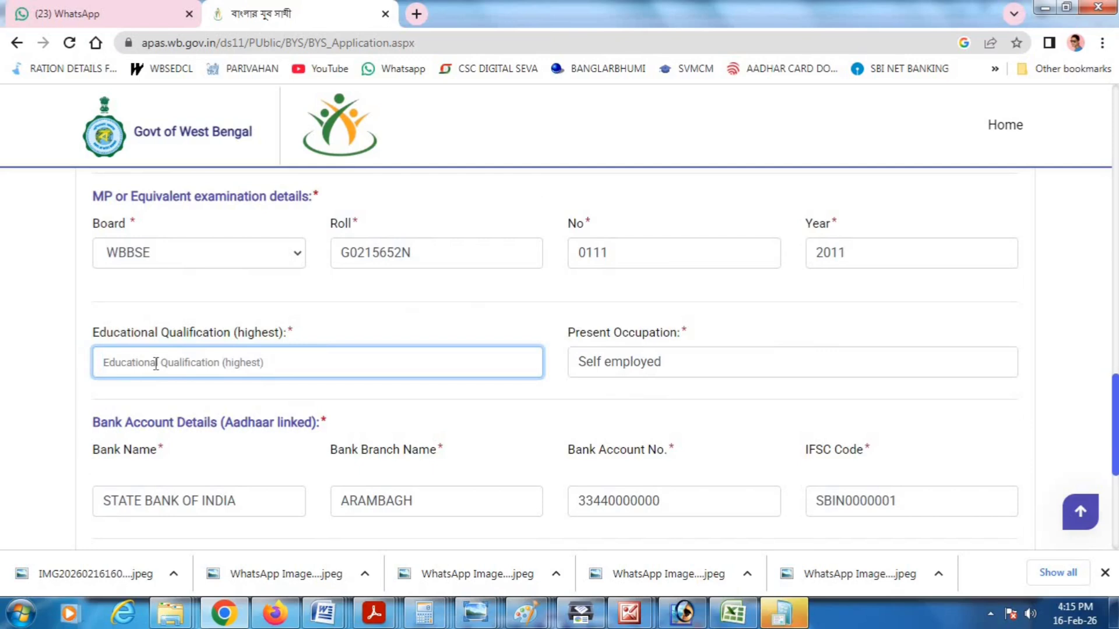
pyautogui.write('HS')
pyautogui.press('BackSpace')
pyautogui.press('BackSpace')
pyautogui.write('MP')
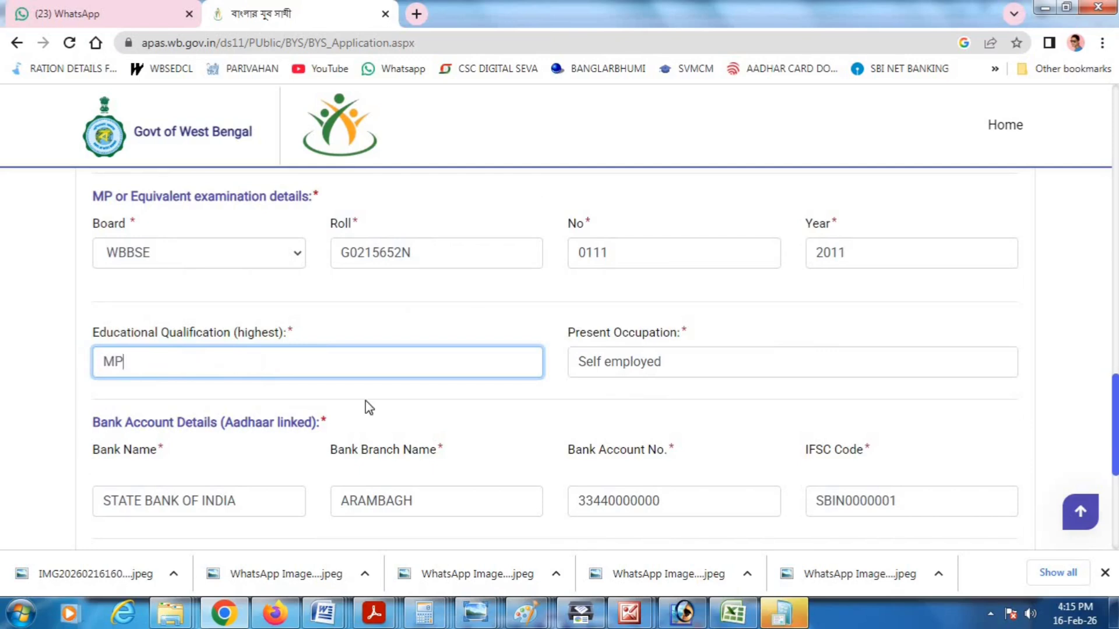
# - Change the Present Occupation to UNEMPLOYED
pyautogui.tripleClick(621, 364)
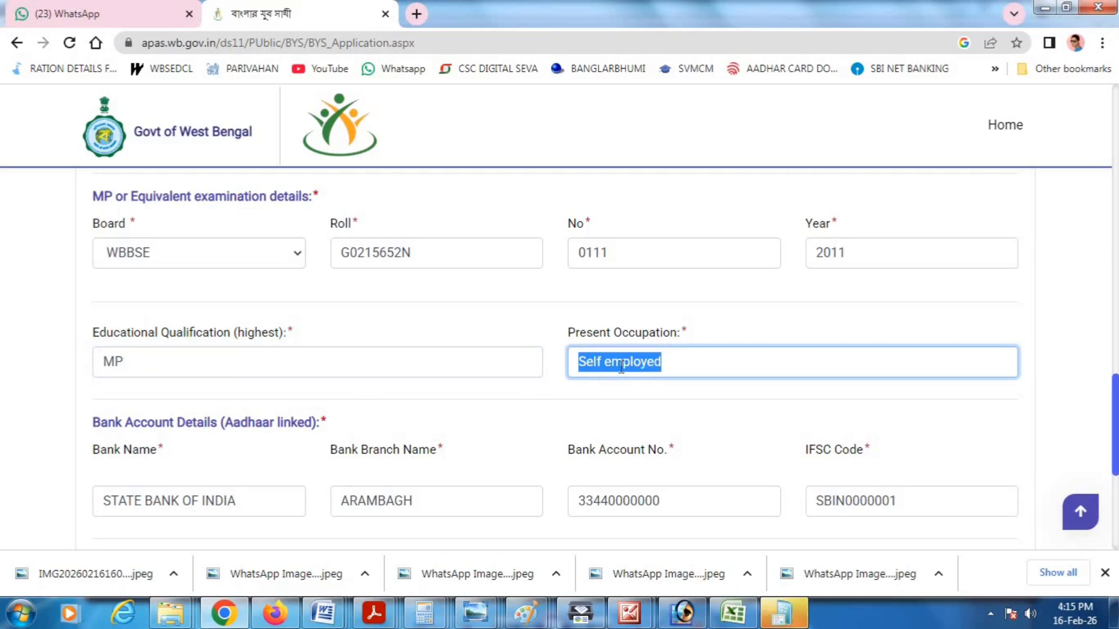
pyautogui.press('BackSpace')
pyautogui.write('STUDENT')
pyautogui.tripleClick(621, 364)
pyautogui.write('U')
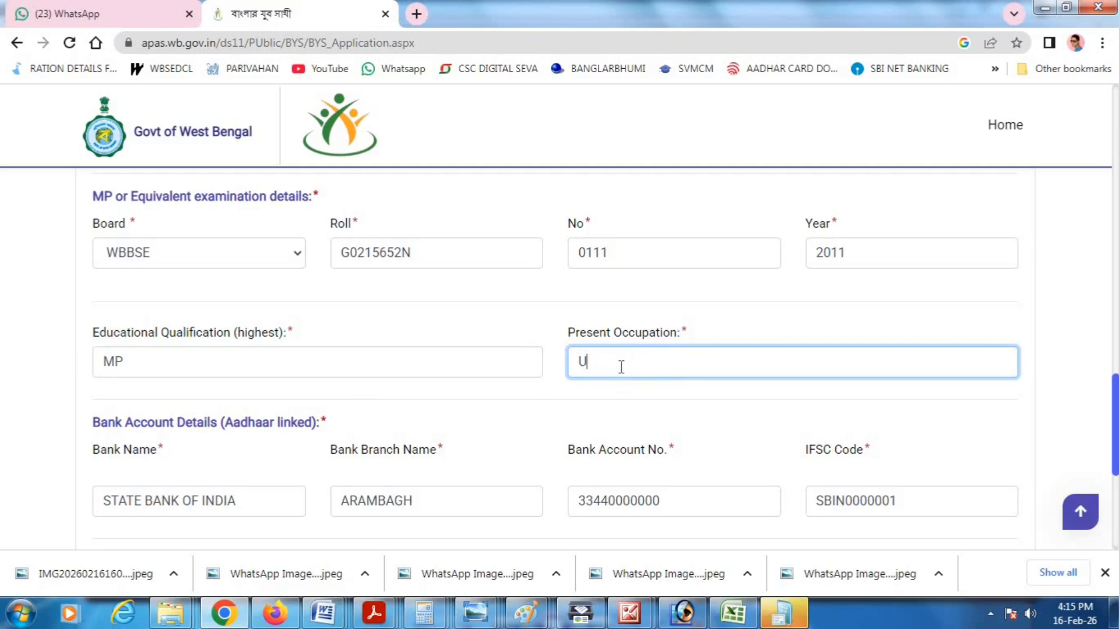
pyautogui.write('NEMPLOYED')
# - Set the bank name to BANK OF INDIA and the branch to ARAMBAGH
pyautogui.scroll(-1, 279, 417)
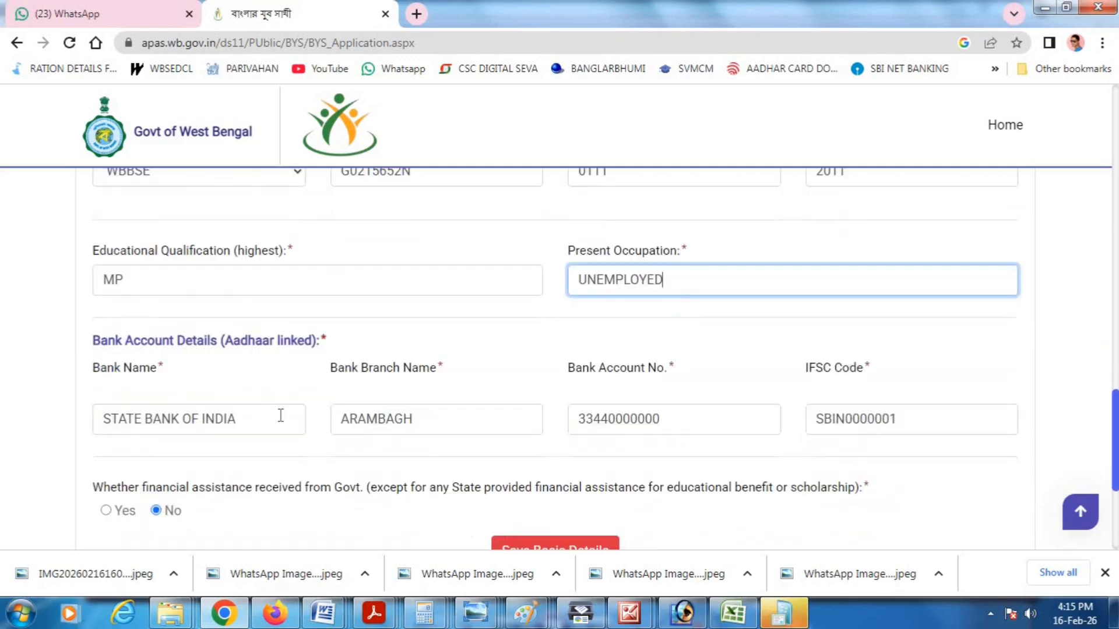
pyautogui.scroll(-1, 187, 384)
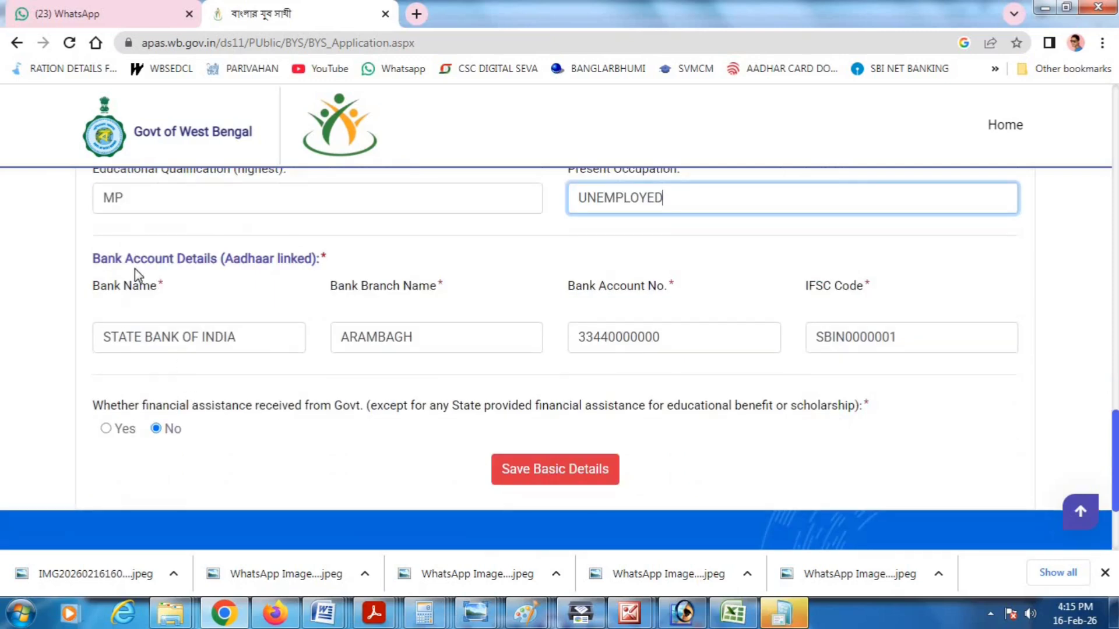
pyautogui.moveTo(225, 261); pyautogui.dragTo(319, 267)
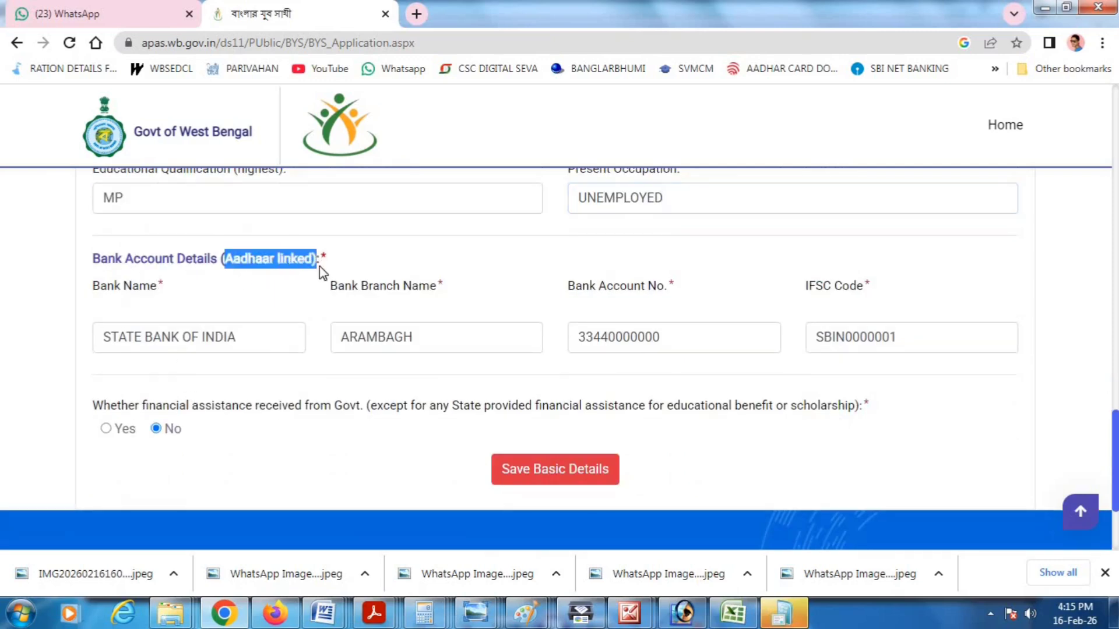
pyautogui.tripleClick(155, 343)
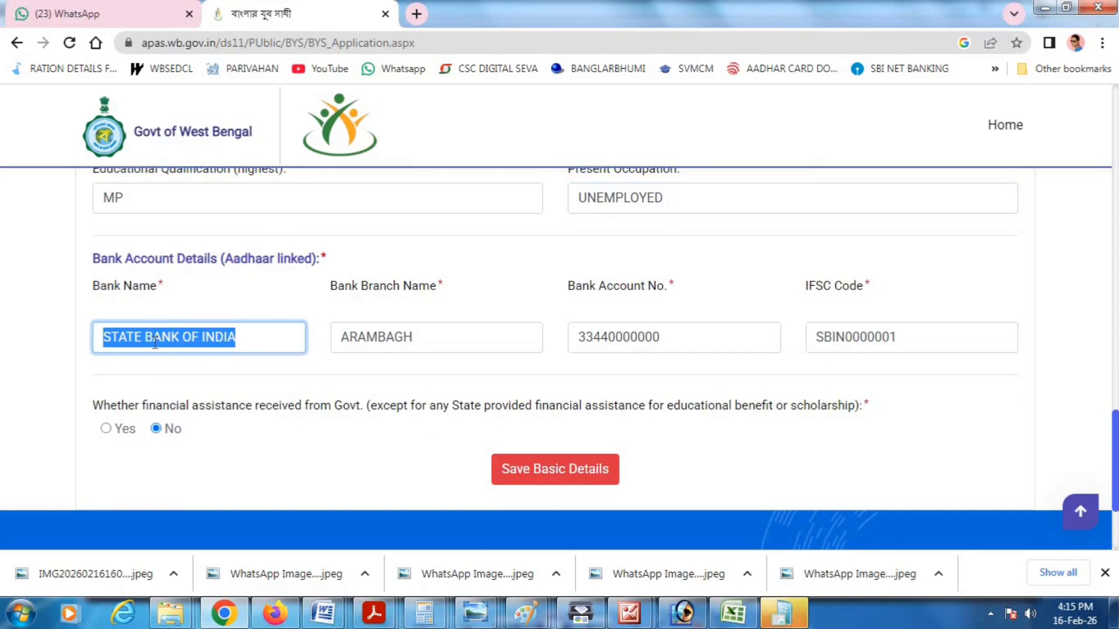
pyautogui.write('SBI')
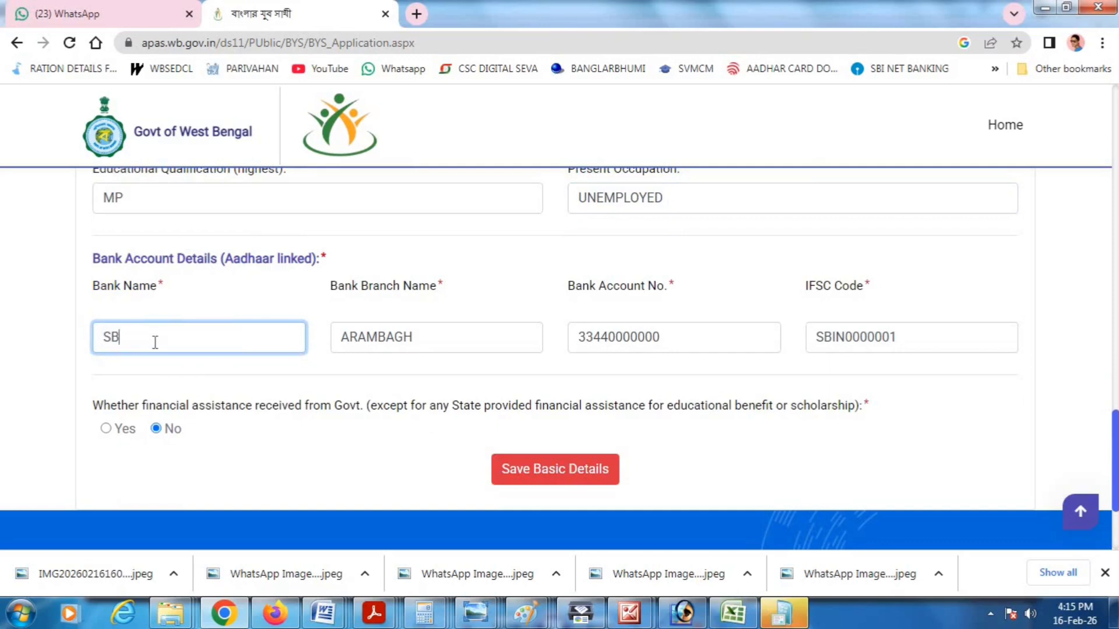
pyautogui.press('BackSpace')
pyautogui.press('BackSpace')
pyautogui.press('BackSpace')
pyautogui.write('BAN')
pyautogui.press('BackSpace')
pyautogui.write('NK OF INDIA')
pyautogui.press('Tab')
pyautogui.write('A')
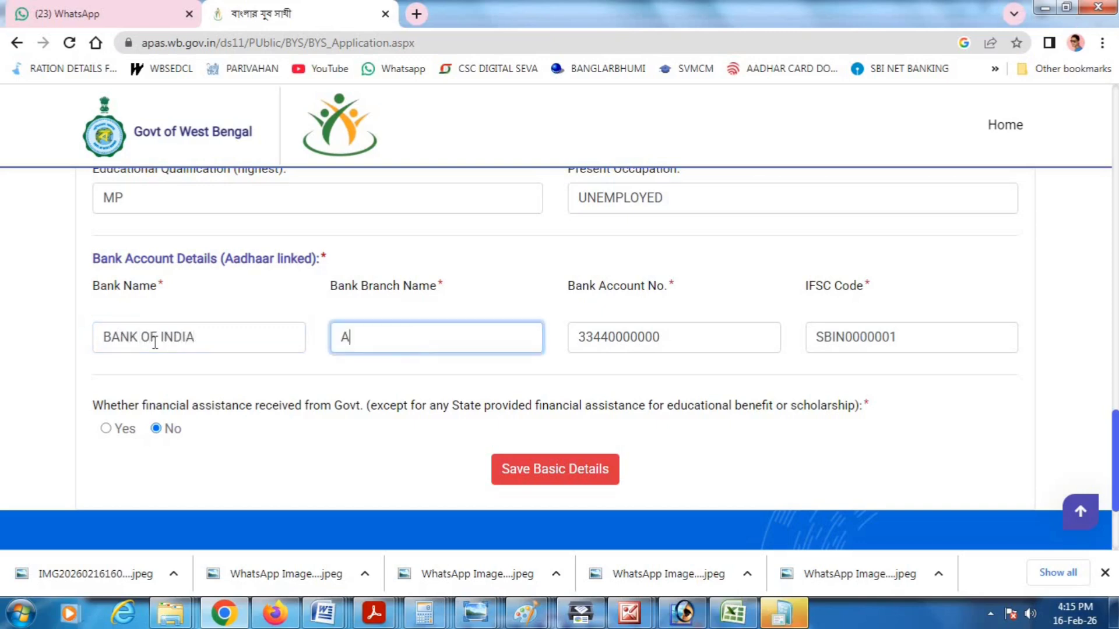
pyautogui.write('RAMBAGH')
# - Enter the new bank account number and IFSC code BKIF0000004
pyautogui.press('Tab')
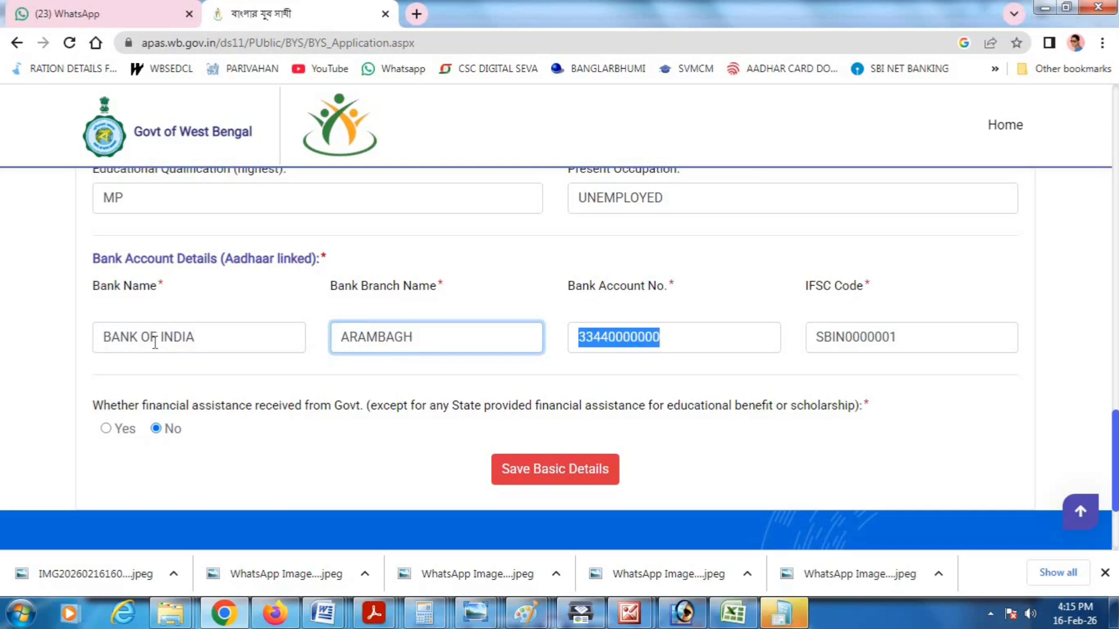
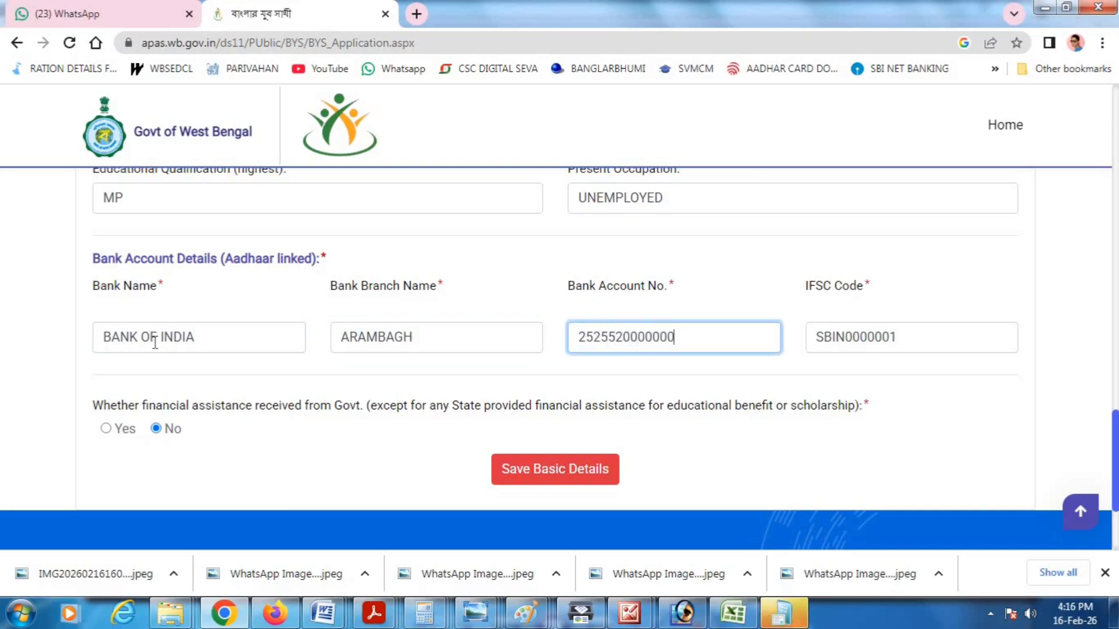
pyautogui.press('Tab')
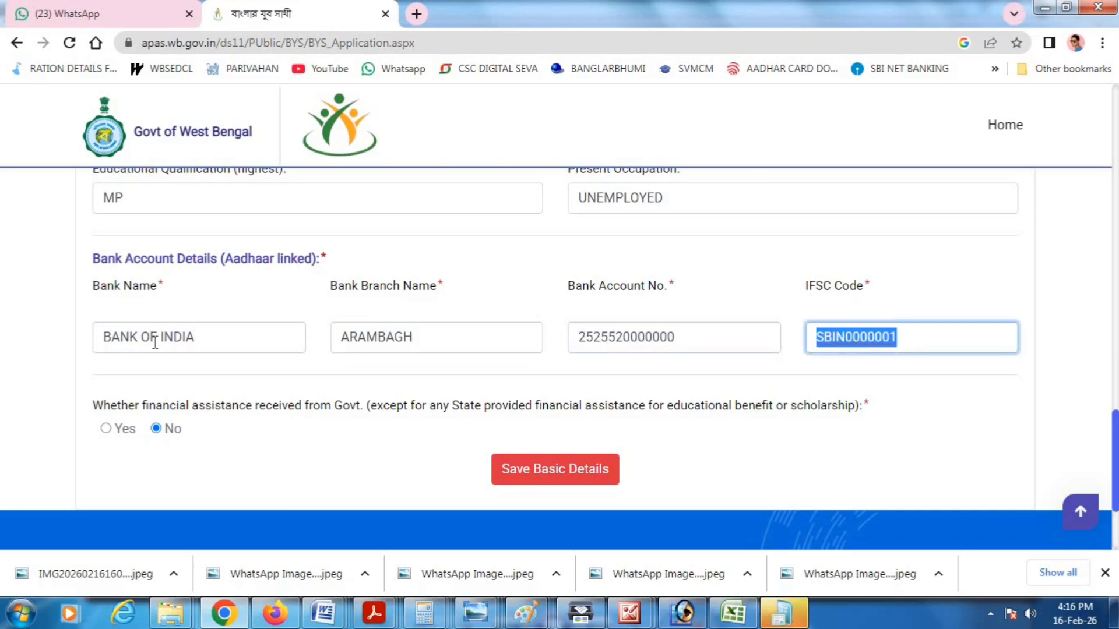
pyautogui.write('BKIF0000004')
pyautogui.click(154, 429)
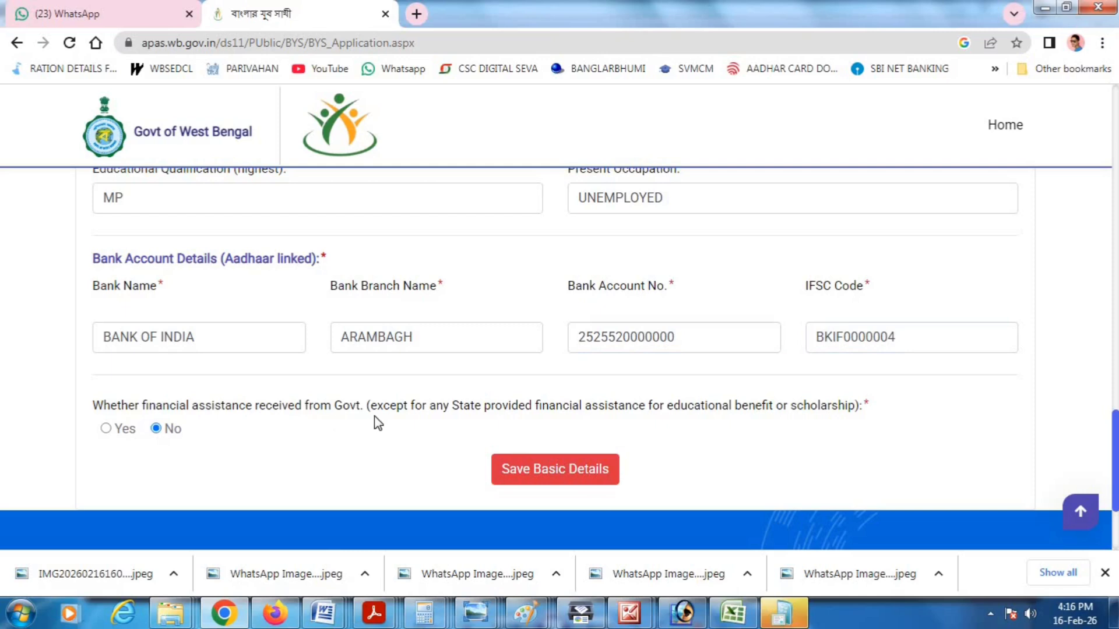
# - Leave the prior government financial-assistance answer set to No
pyautogui.moveTo(334, 407); pyautogui.dragTo(107, 436)
pyautogui.click(105, 429)
pyautogui.scroll(-1, 178, 436)
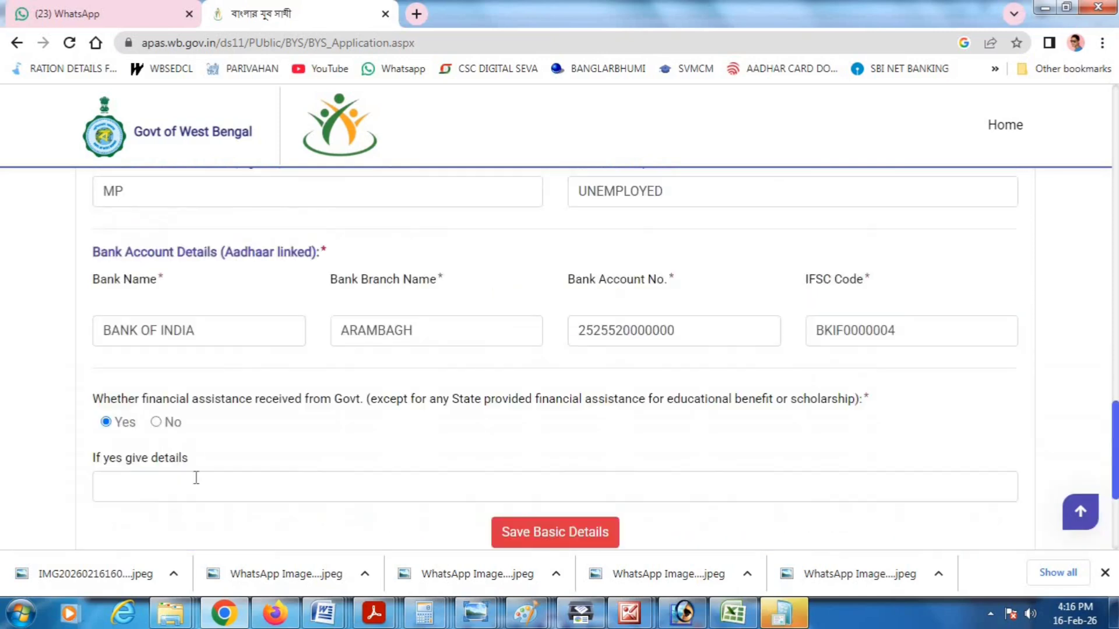
pyautogui.click(156, 424)
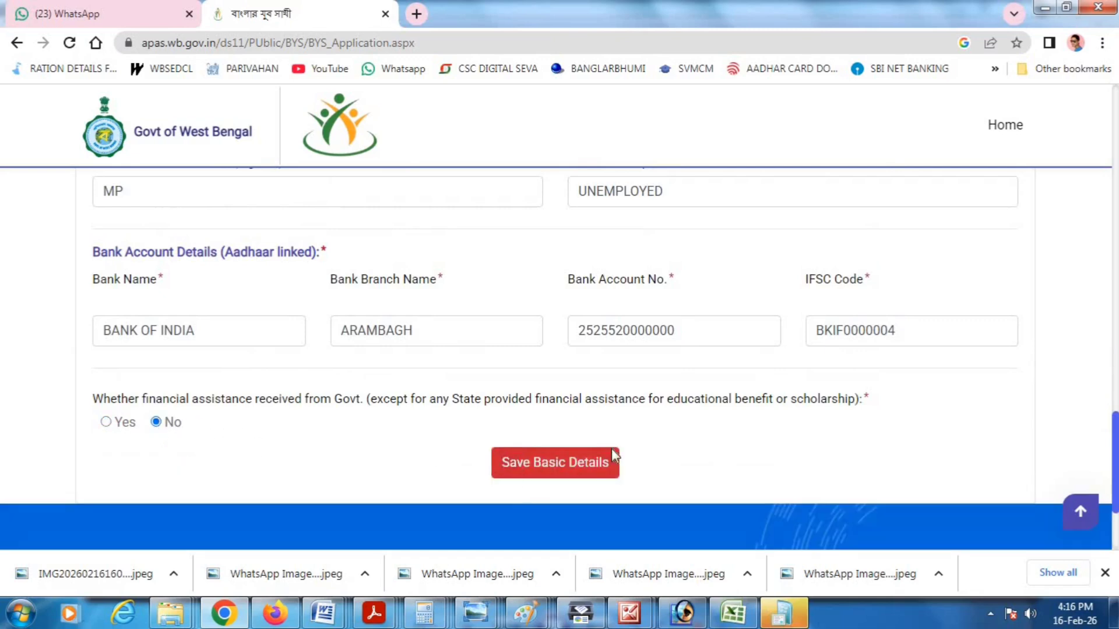
# - Save the basic details and continue through Documents to the Final Submit page
pyautogui.click(549, 463)
pyautogui.scroll(-1, 546, 382)
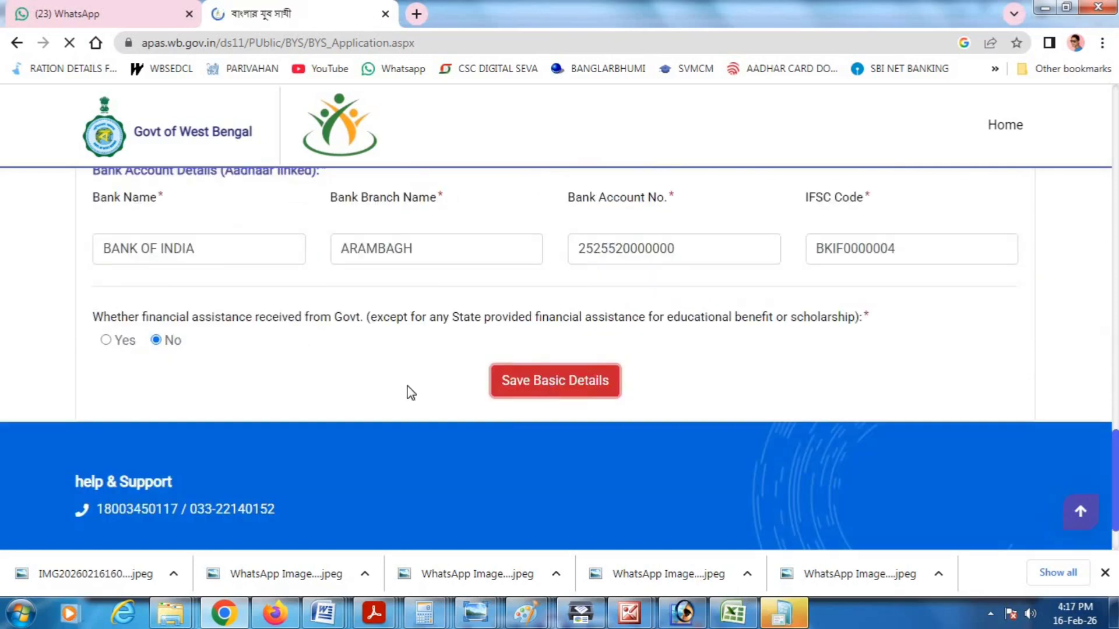
pyautogui.scroll(-2, 365, 387)
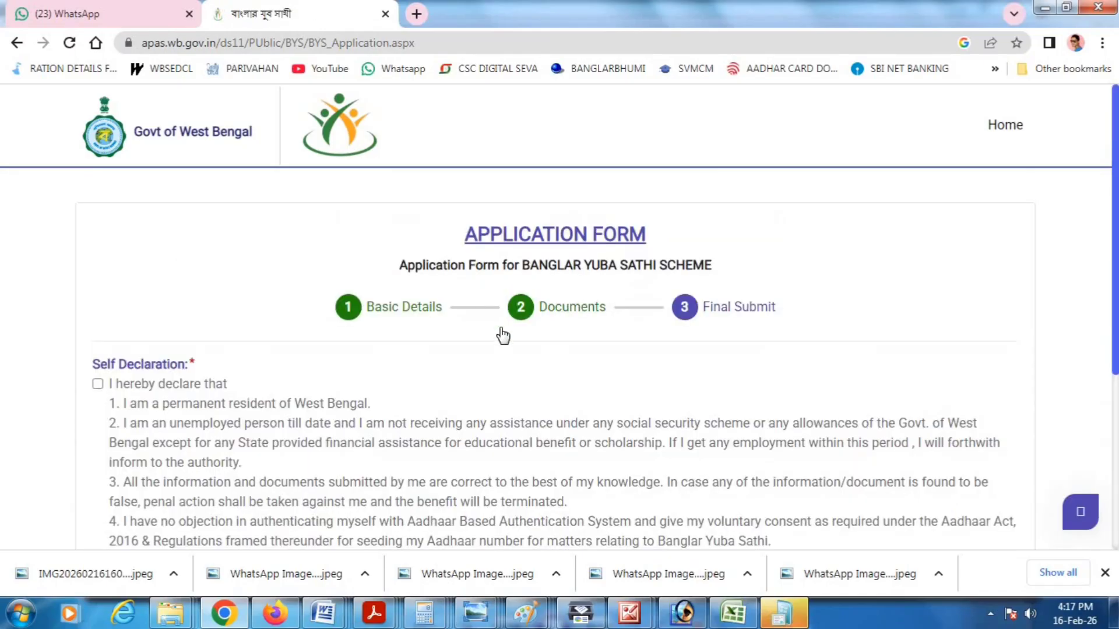
# - Tick the 'I hereby declare that' checkbox under Self Declaration
pyautogui.scroll(-3, 457, 332)
pyautogui.scroll(2, 407, 324)
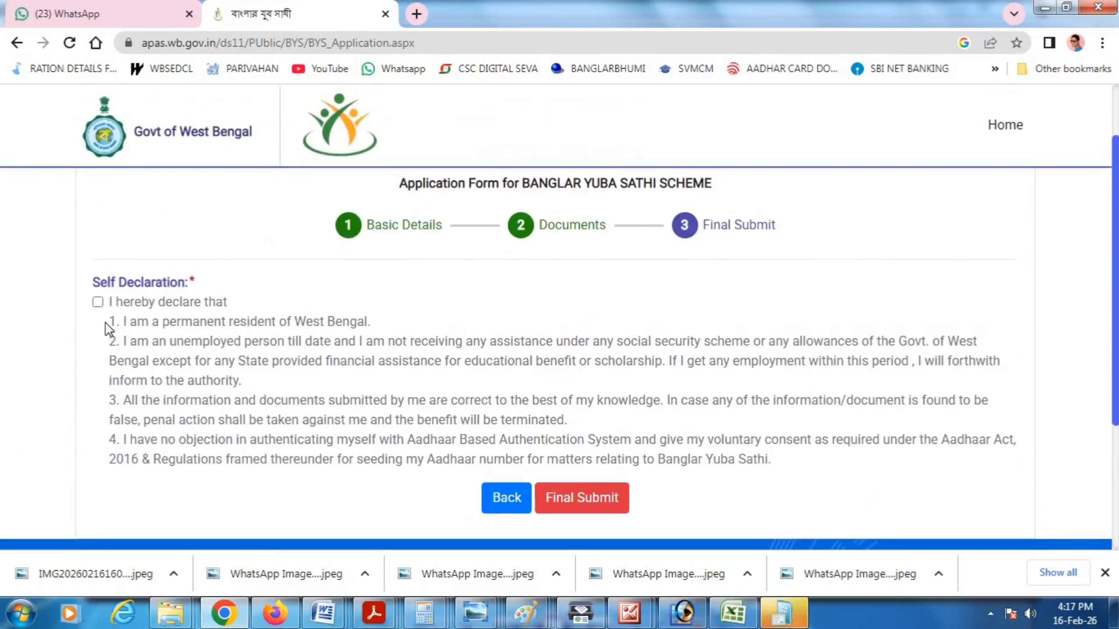
pyautogui.click(97, 302)
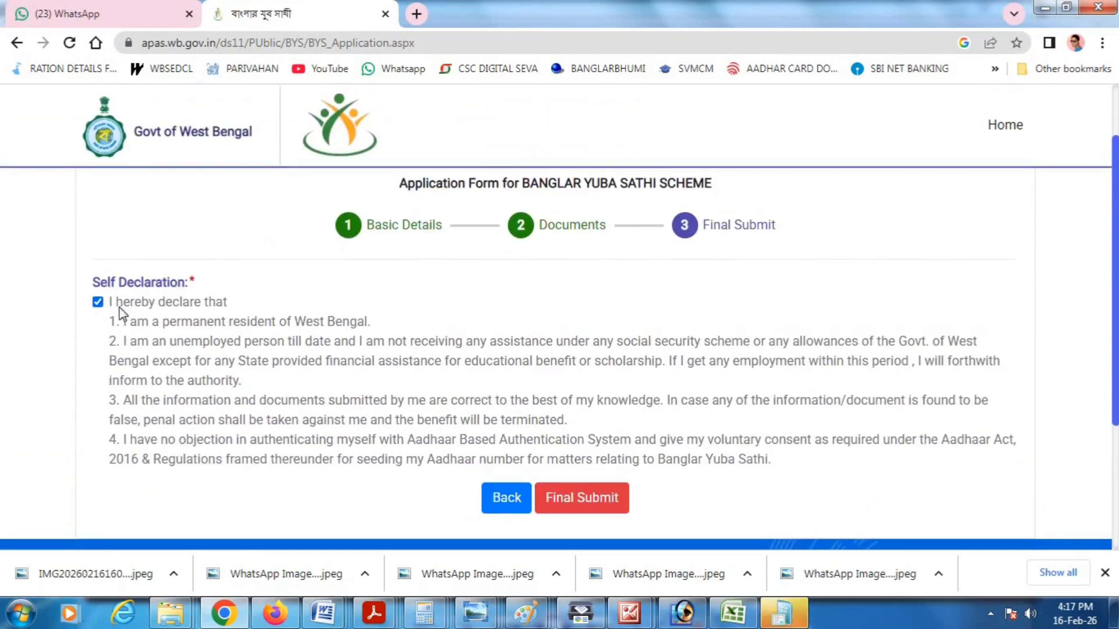